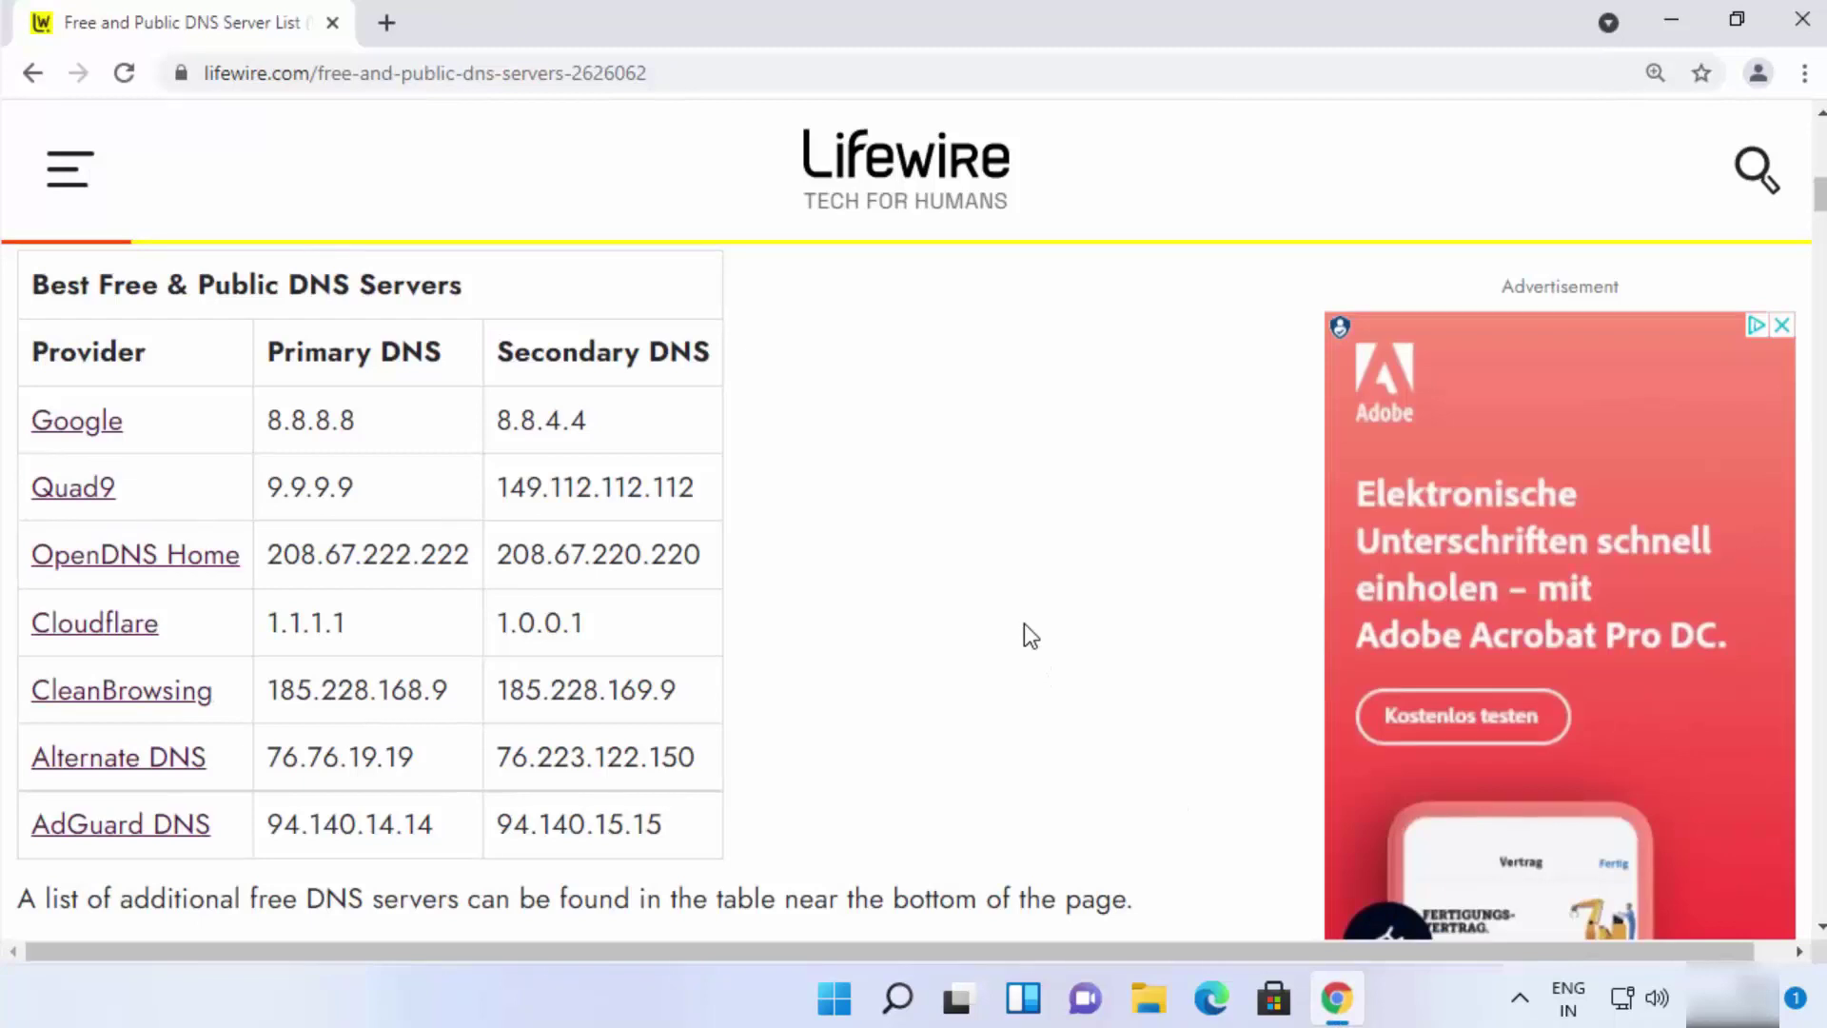
# Highlight Google's DNS addresses 8.8.8.8 and 8.8.4.4 on the web page
pyautogui.click(738, 80)
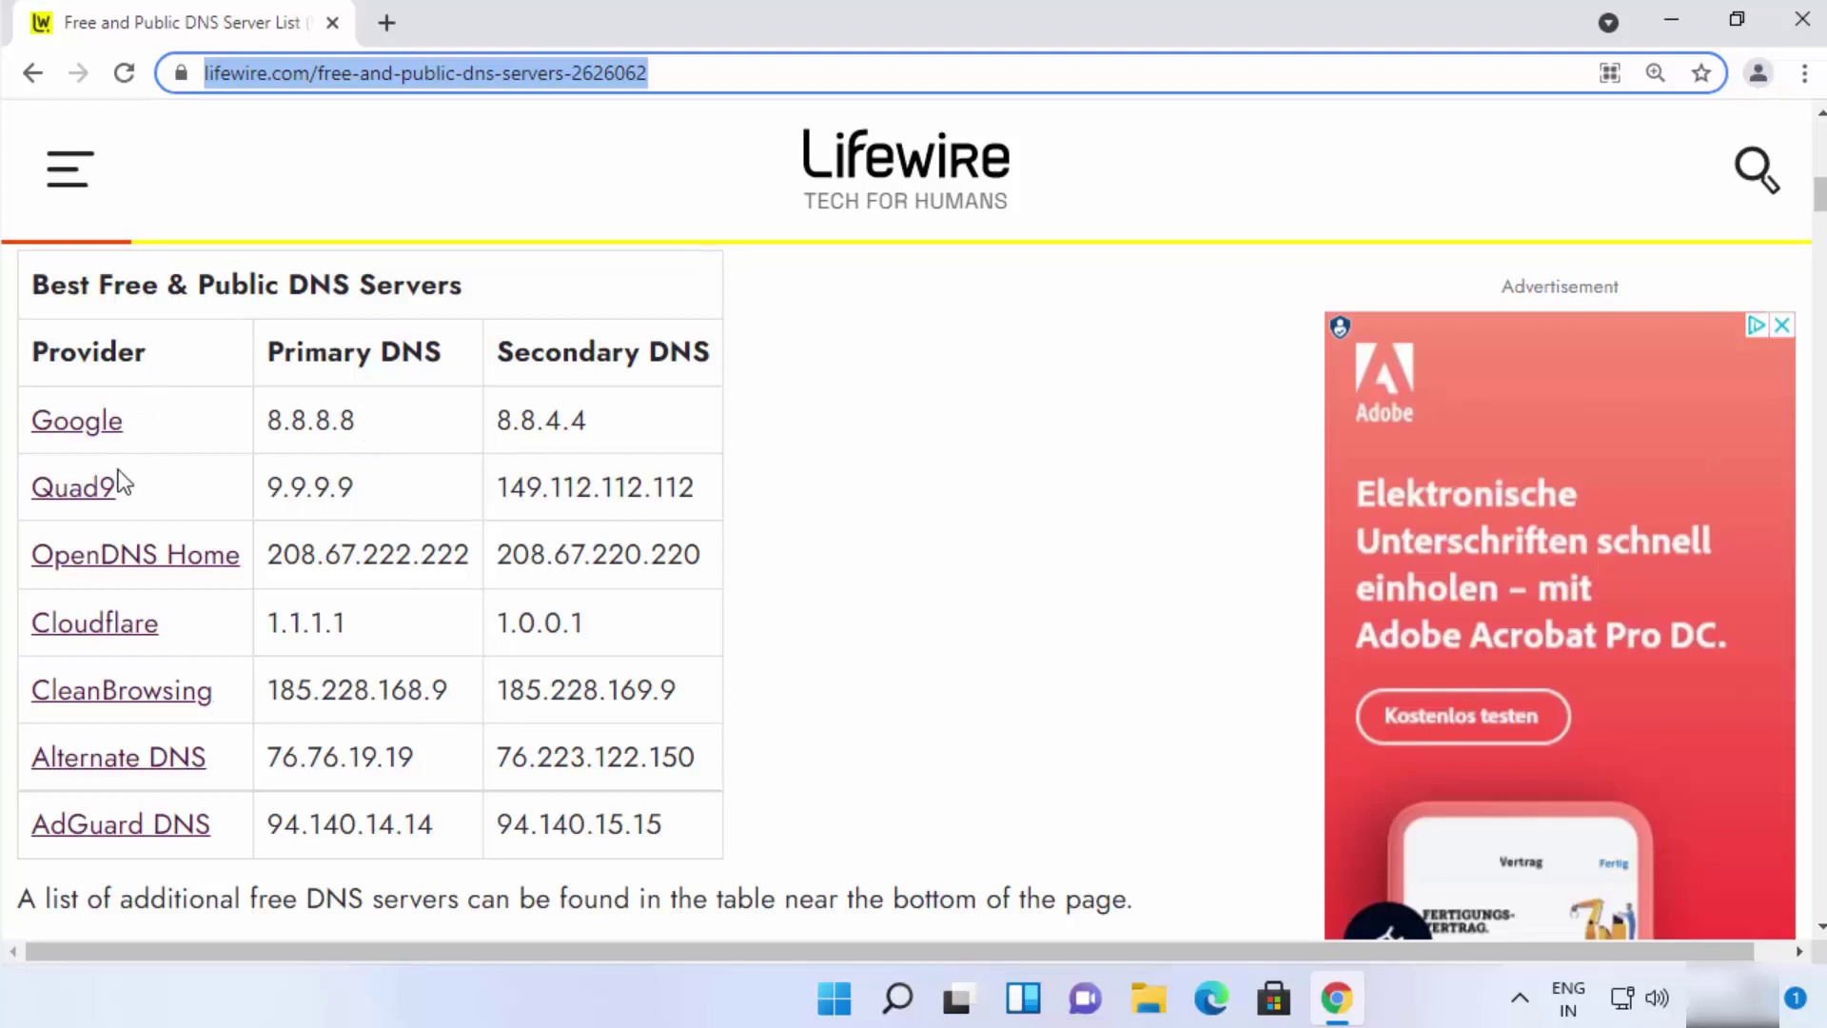
pyautogui.click(112, 620)
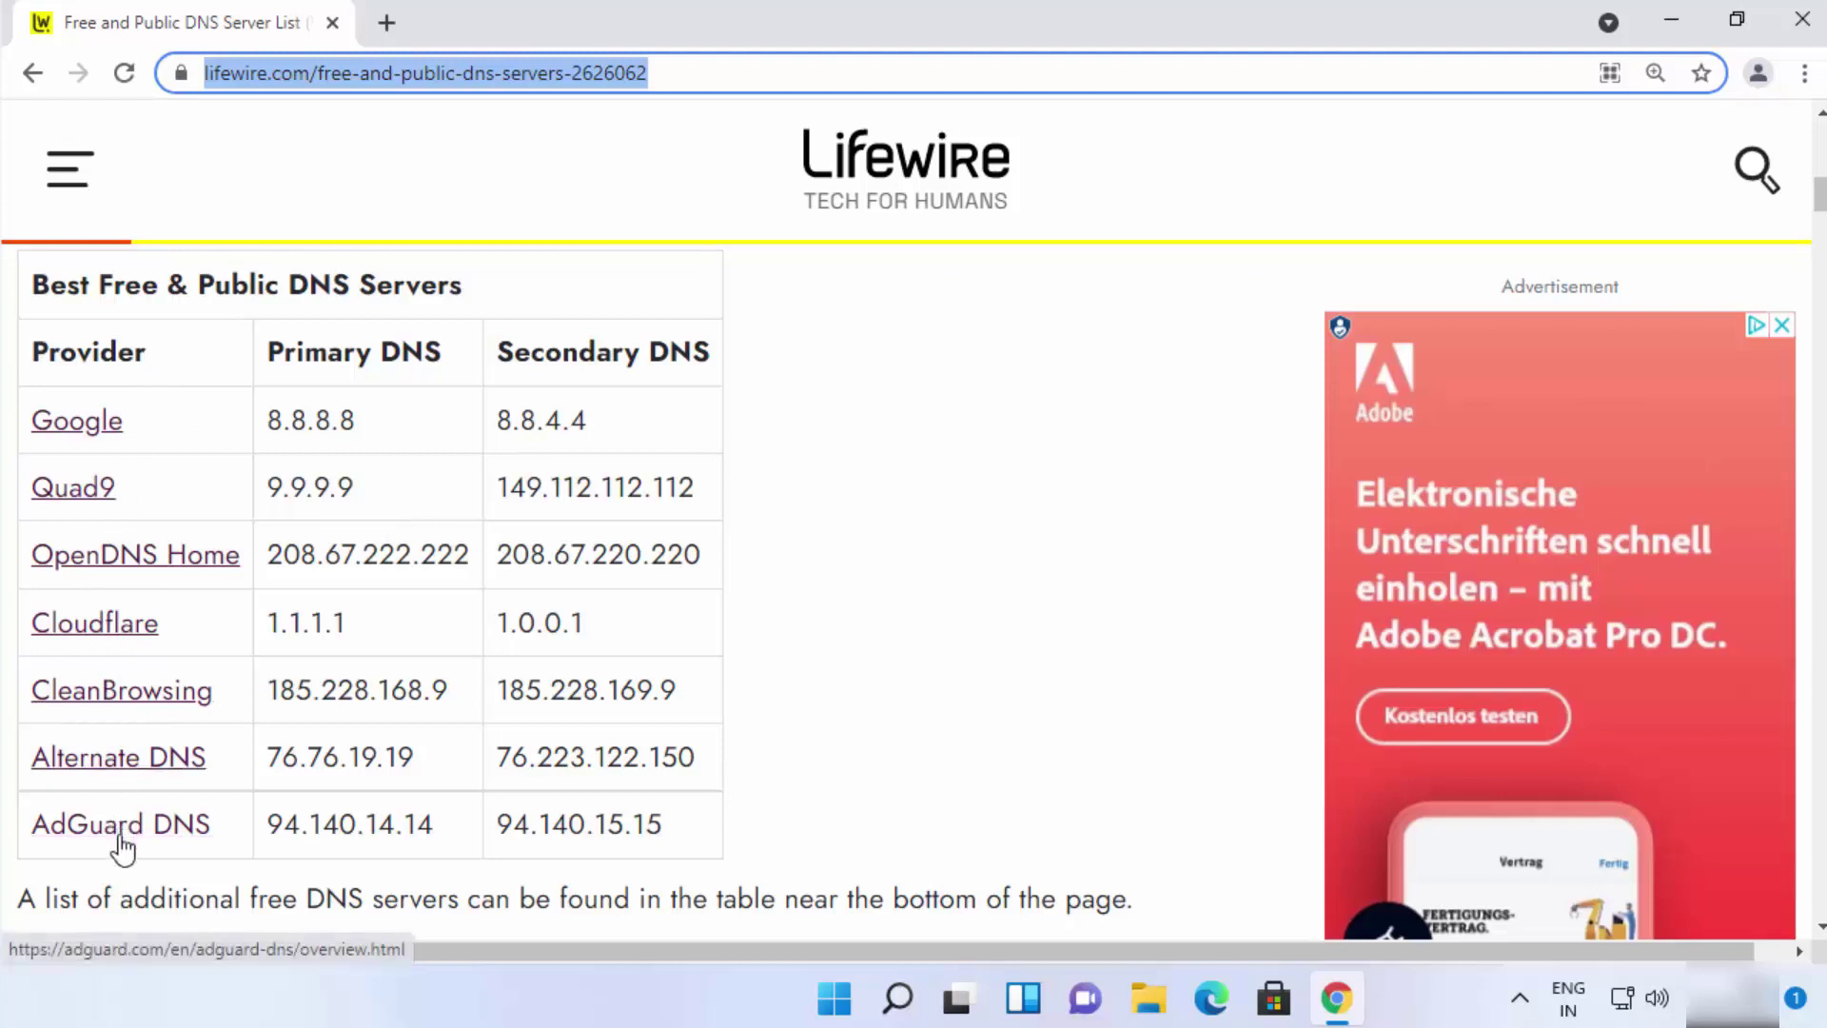
pyautogui.click(143, 514)
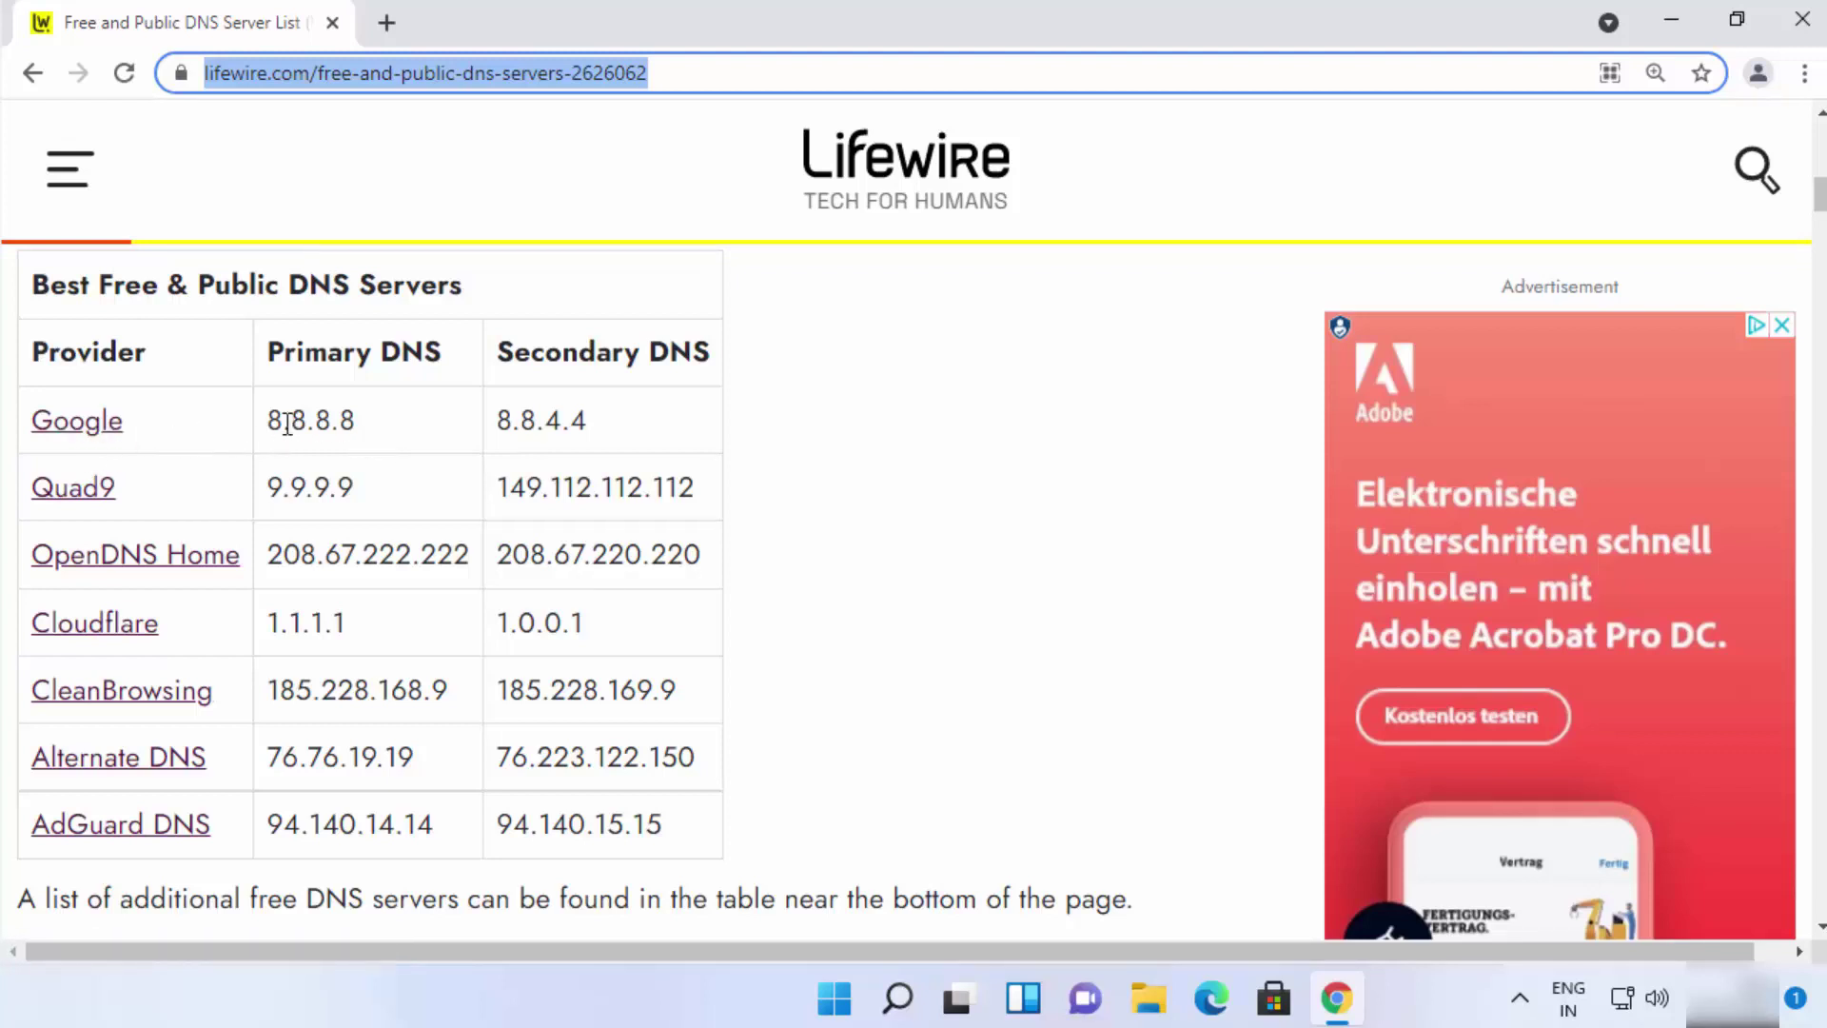
pyautogui.moveTo(267, 420); pyautogui.dragTo(363, 423)
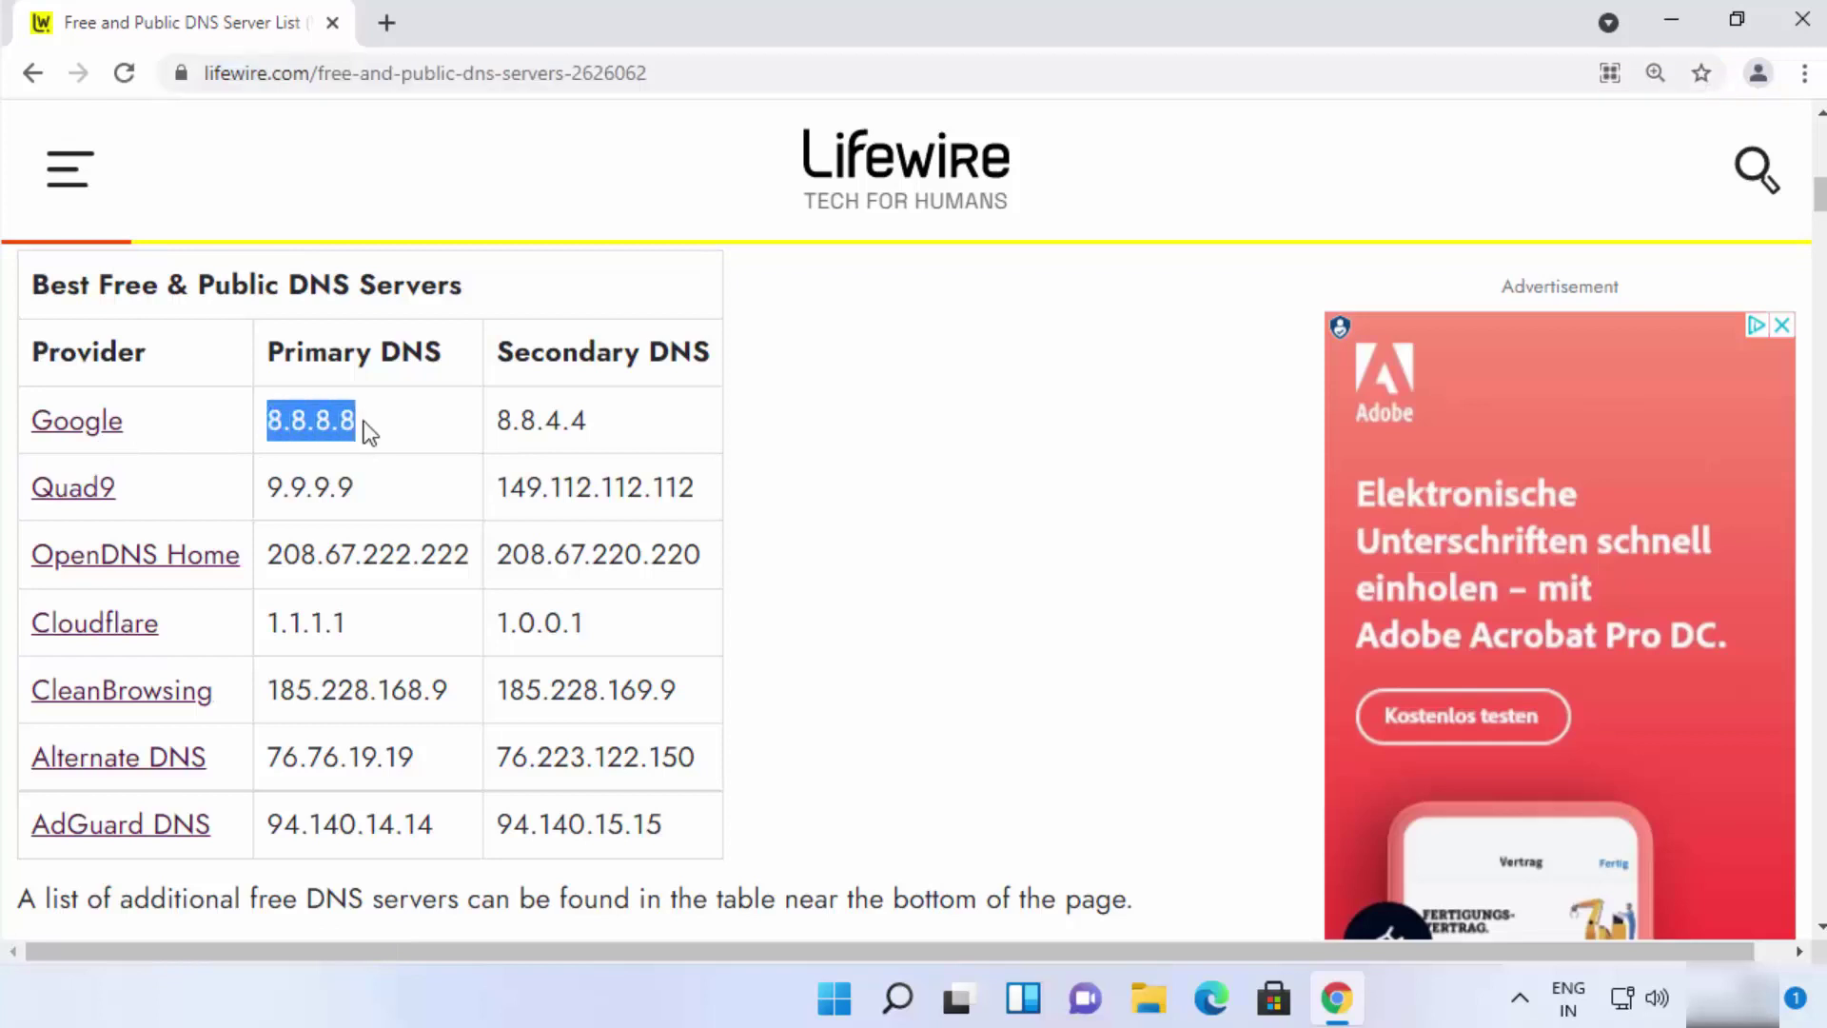
pyautogui.moveTo(498, 419); pyautogui.dragTo(588, 421)
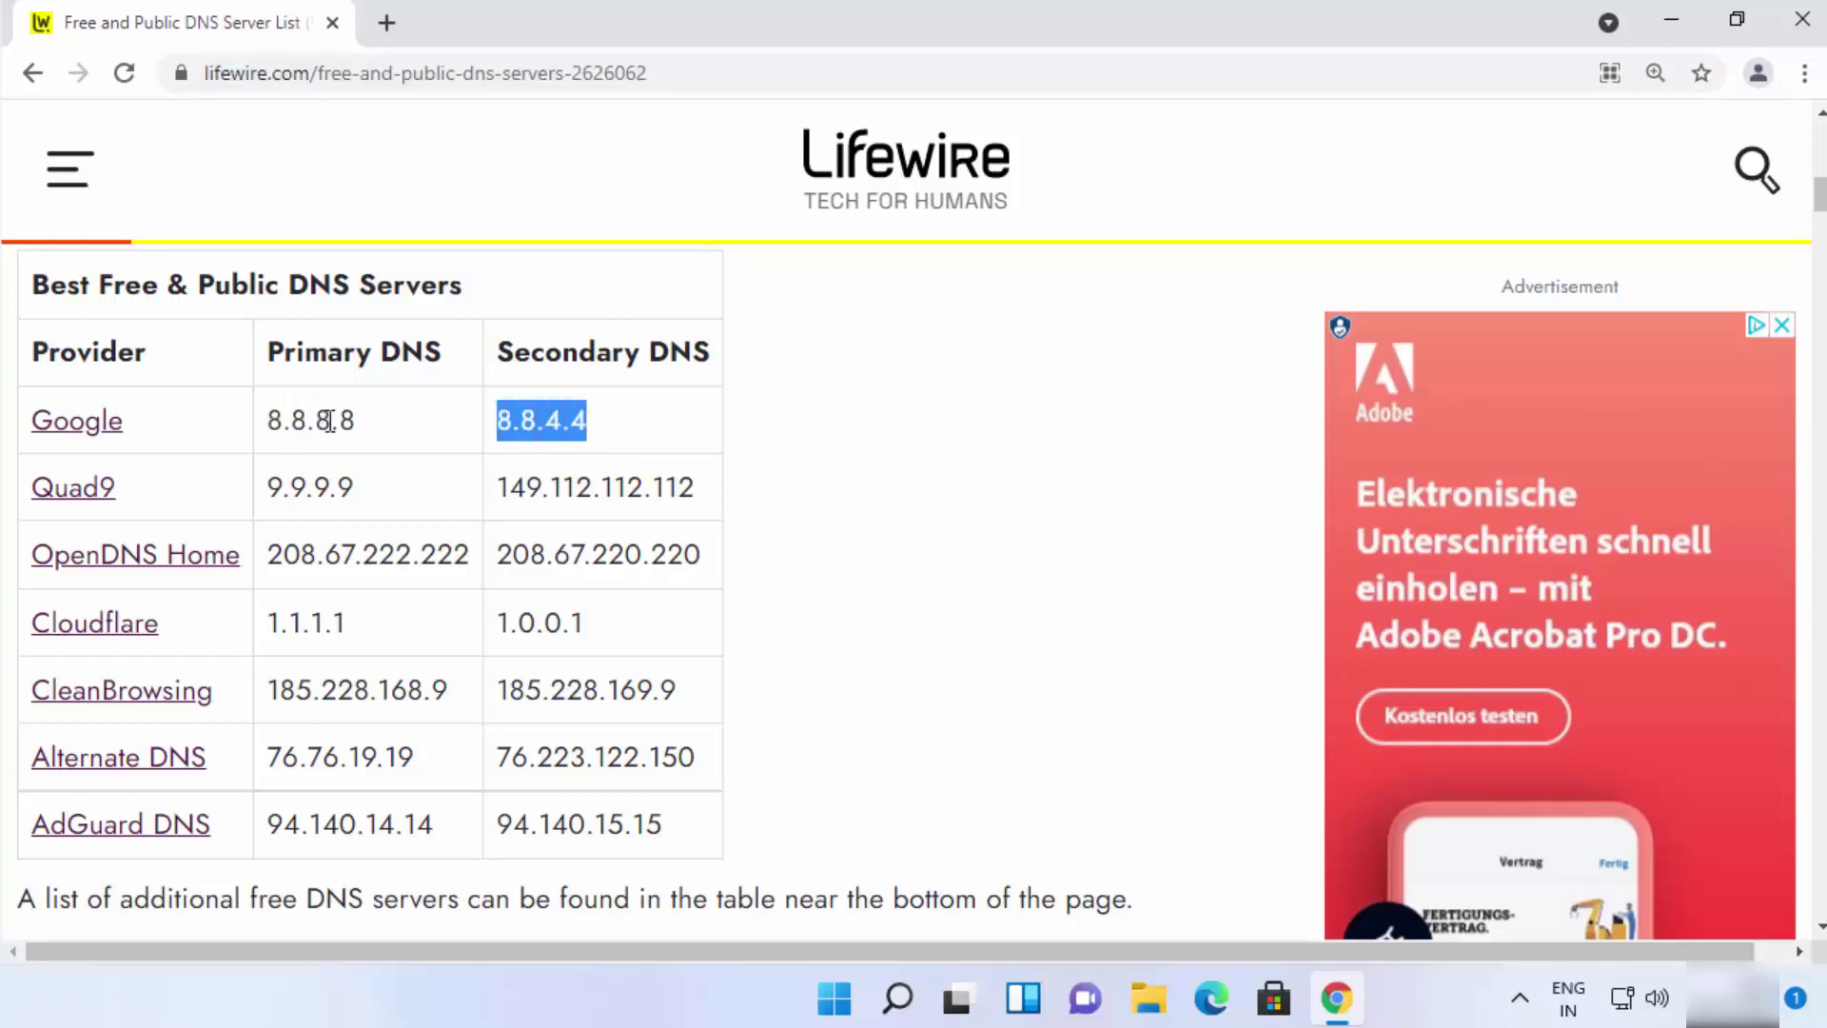
pyautogui.moveTo(282, 420); pyautogui.dragTo(341, 420)
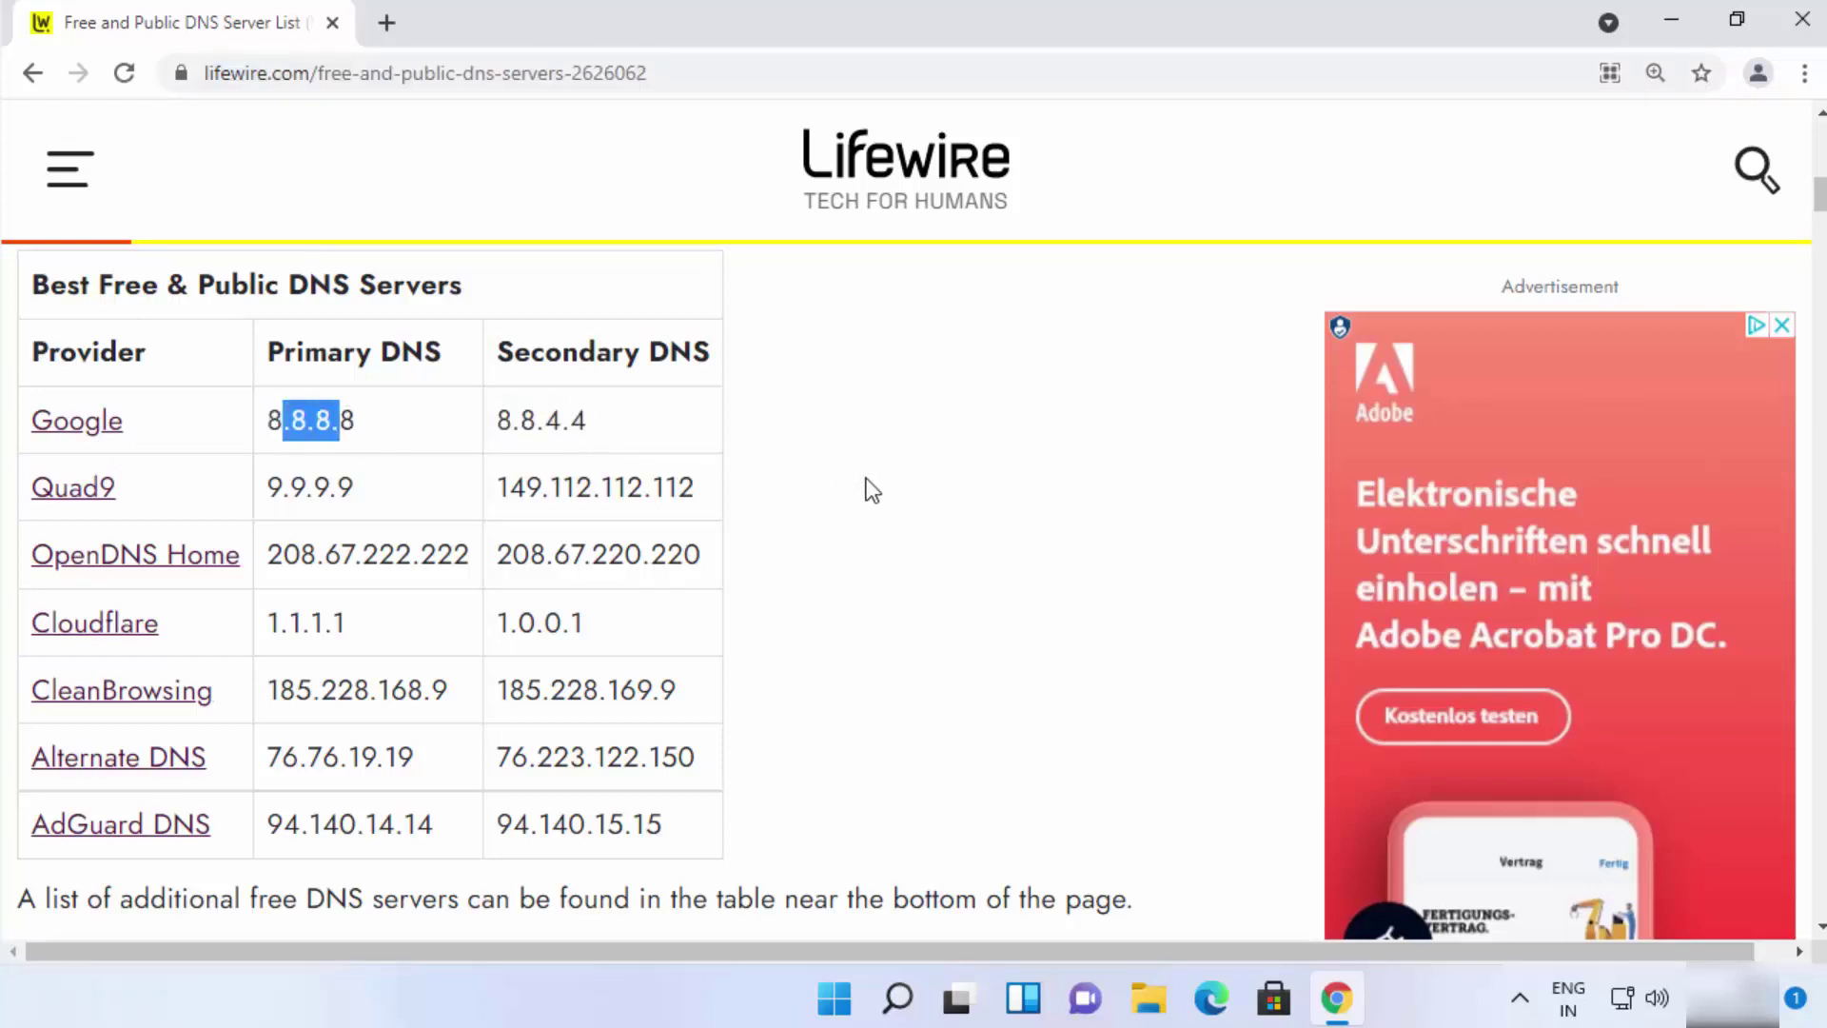
# Open Control Panel from search, switch to Category view, and go to Network and Internet
pyautogui.click(1651, 28)
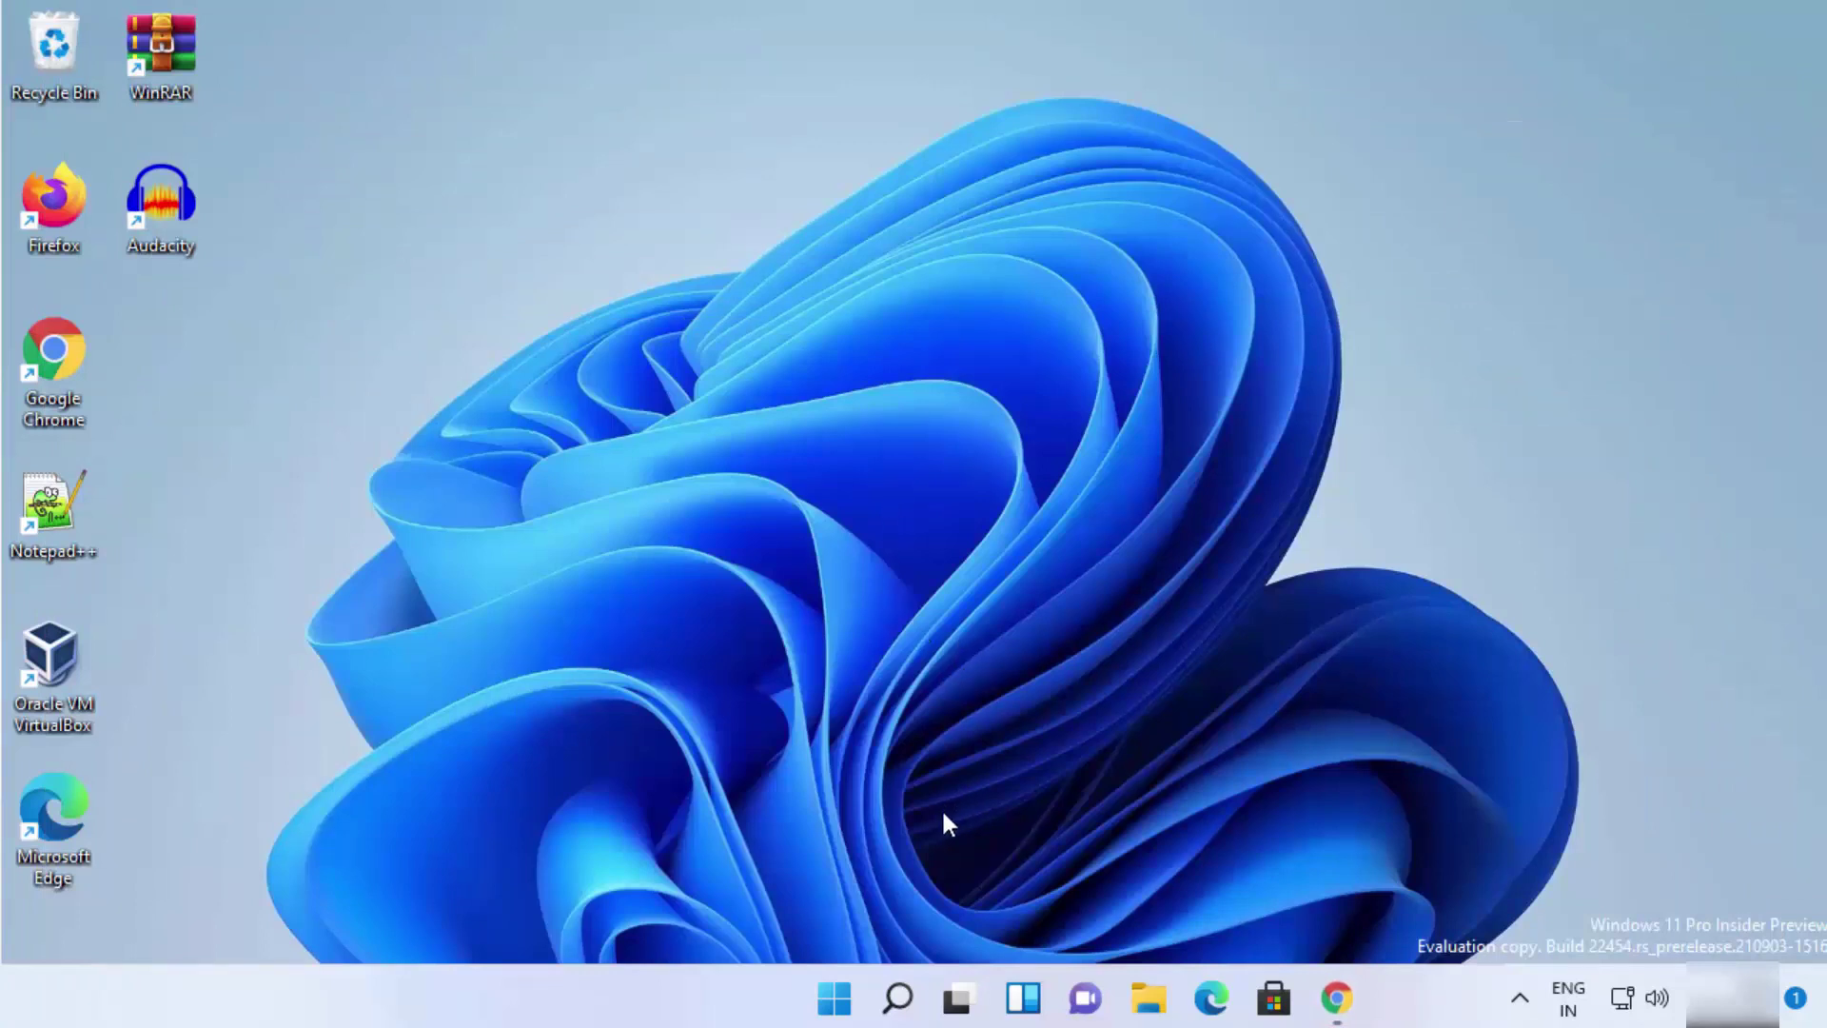
pyautogui.click(904, 999)
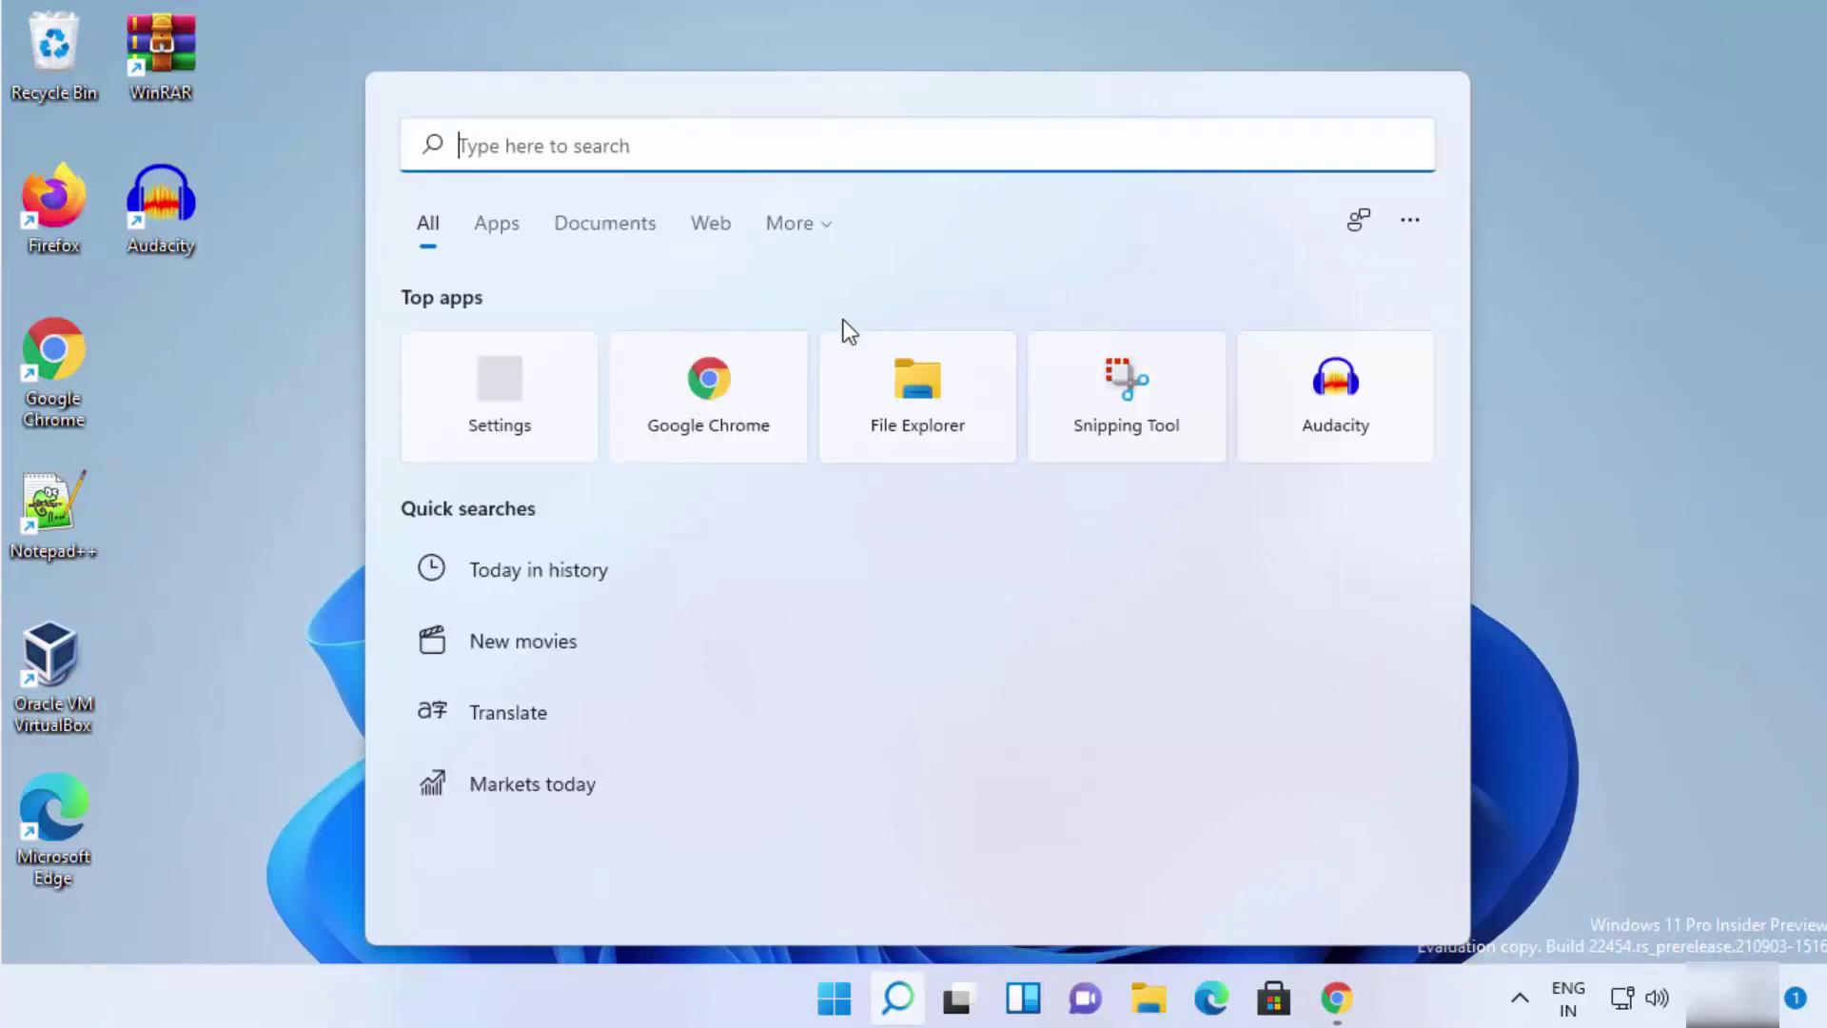
pyautogui.write('control')
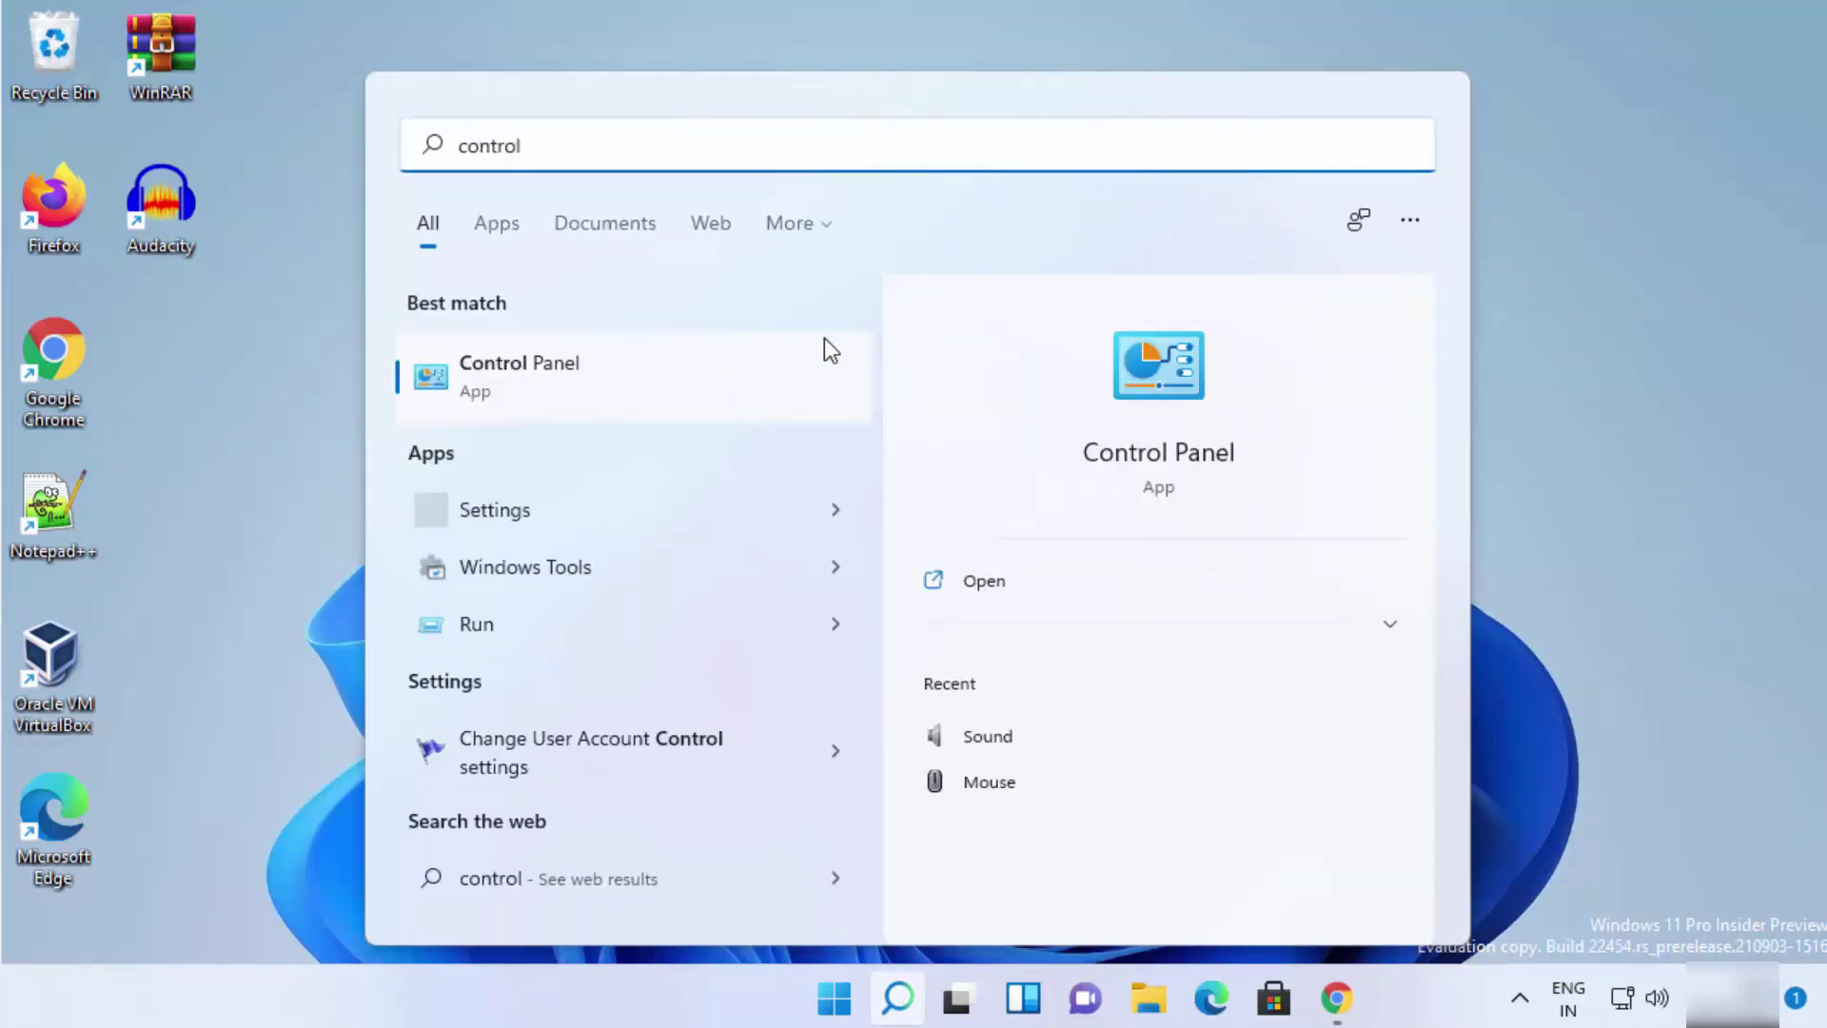
pyautogui.click(767, 380)
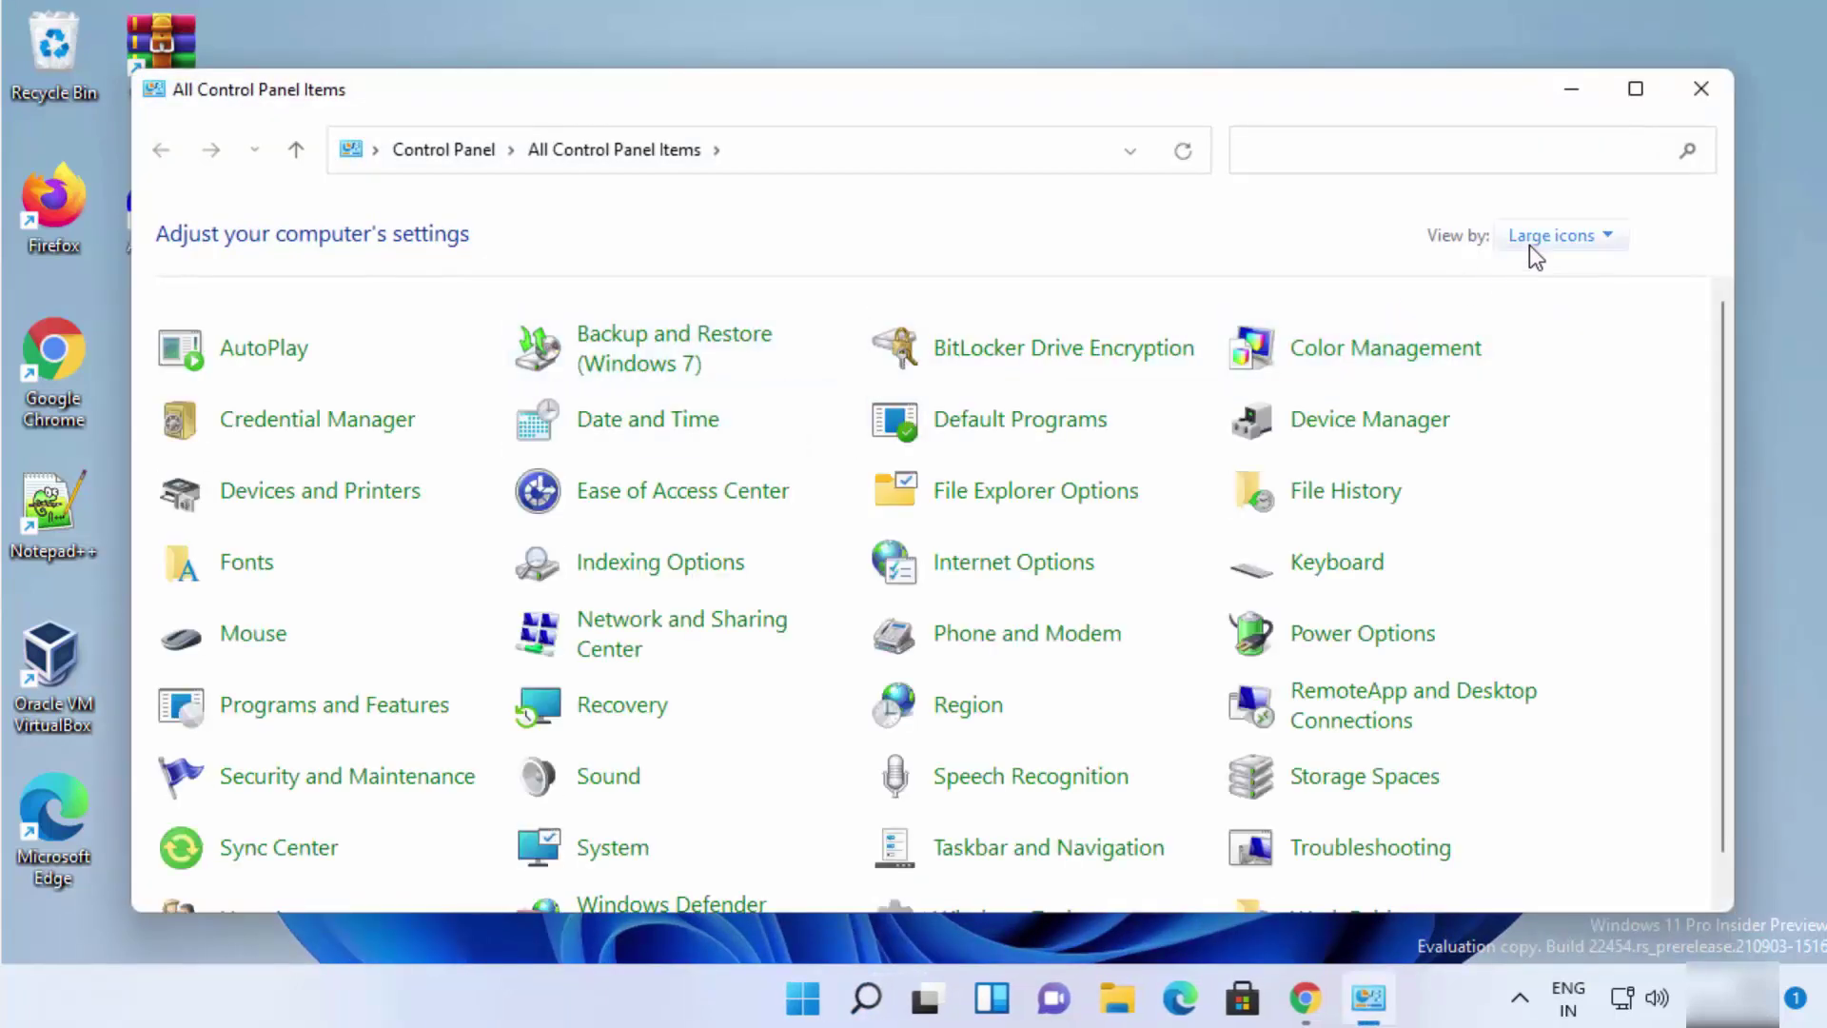
pyautogui.click(1528, 245)
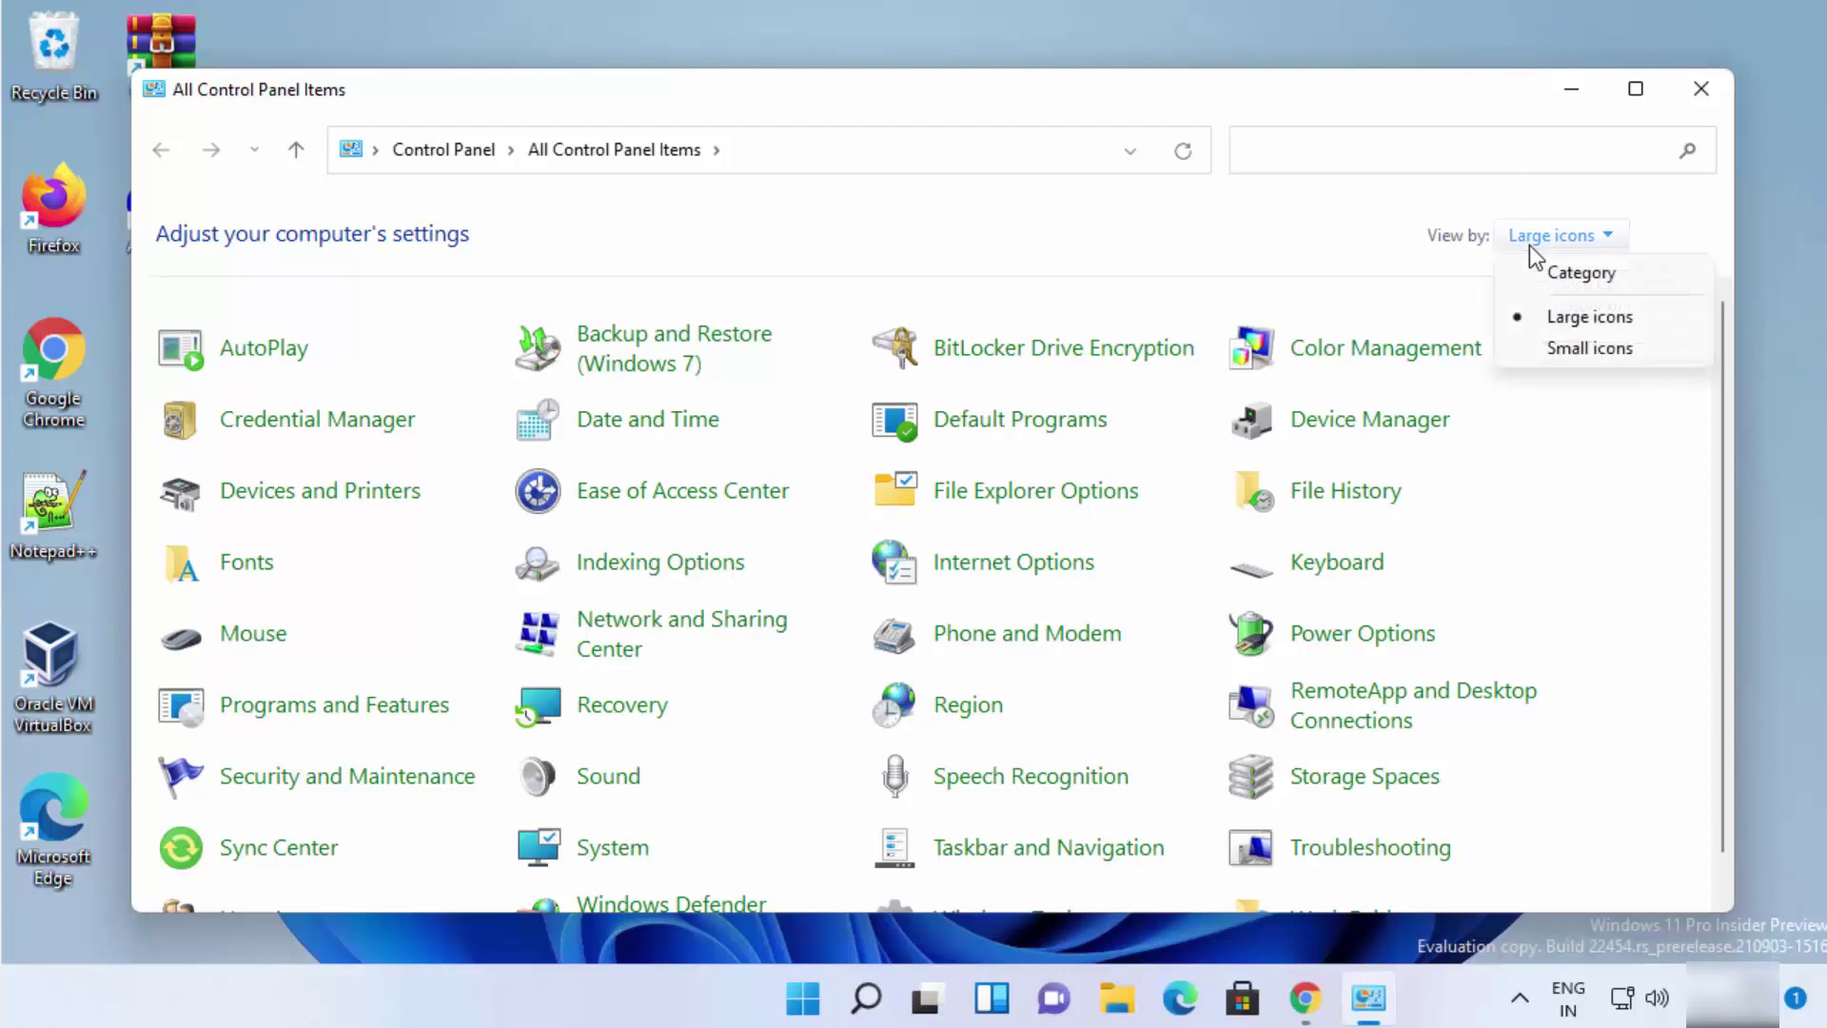
pyautogui.click(1531, 274)
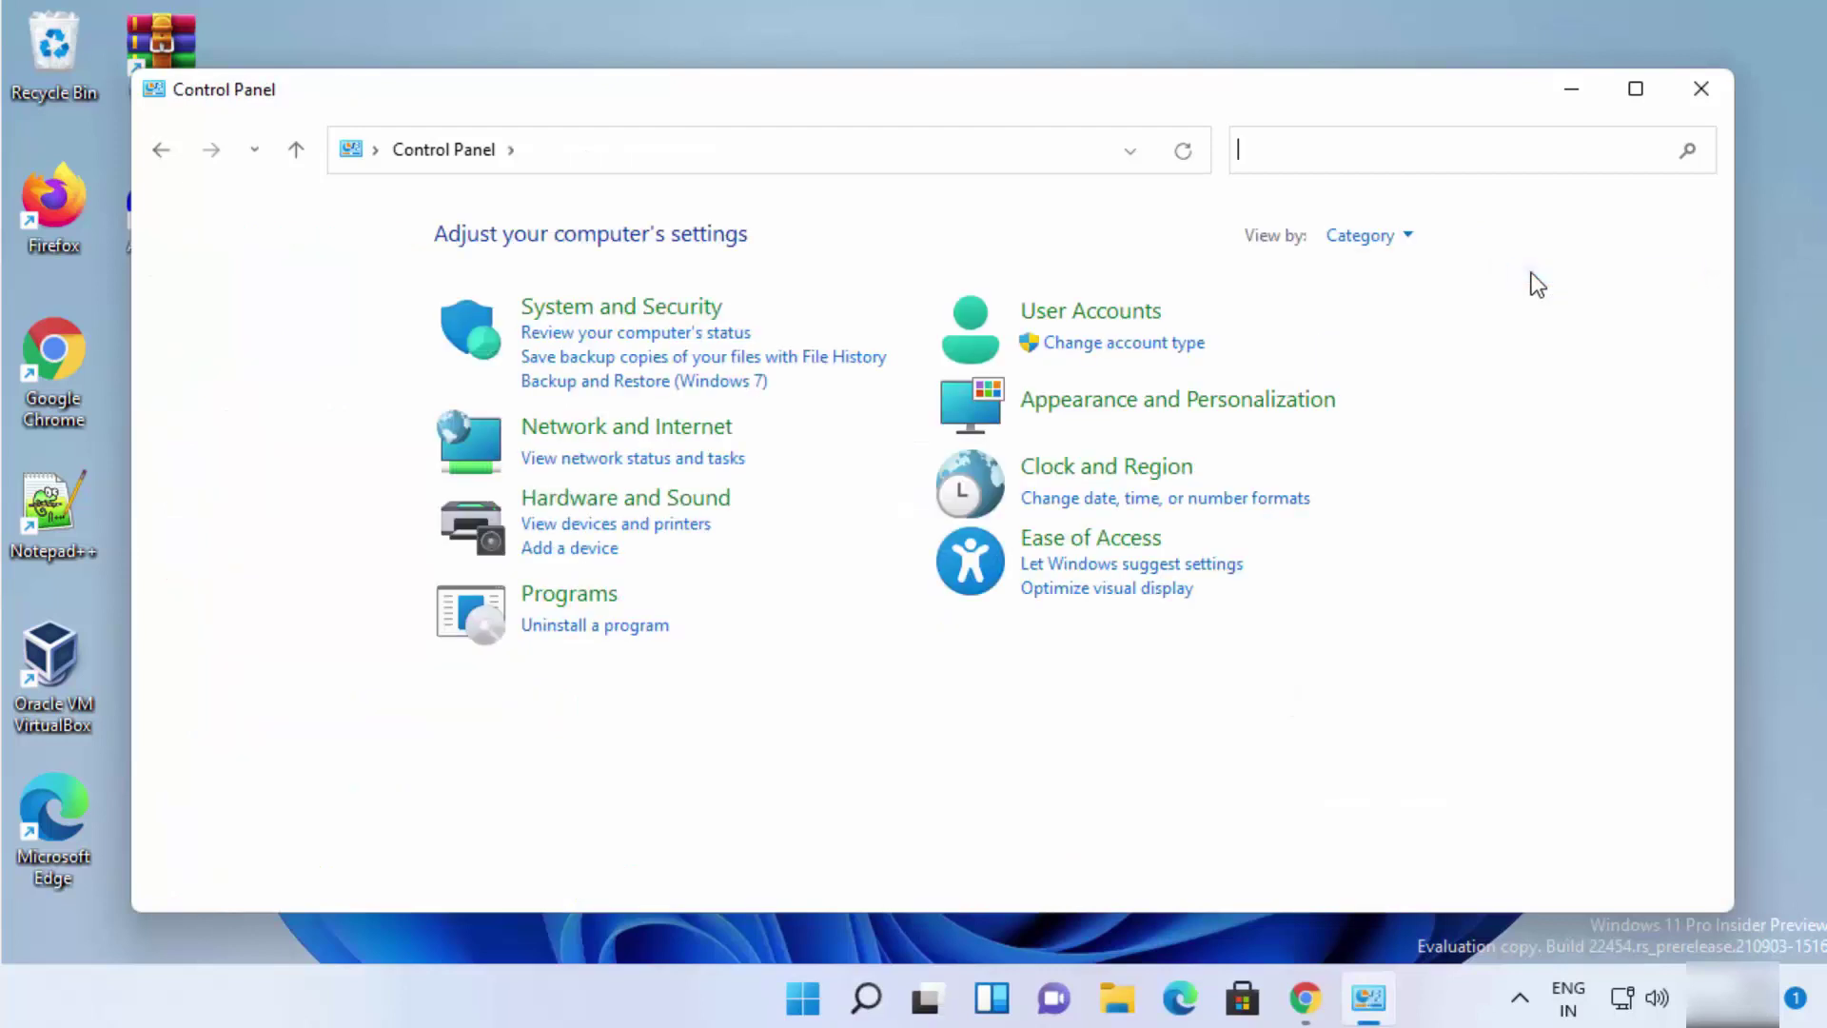
pyautogui.click(620, 437)
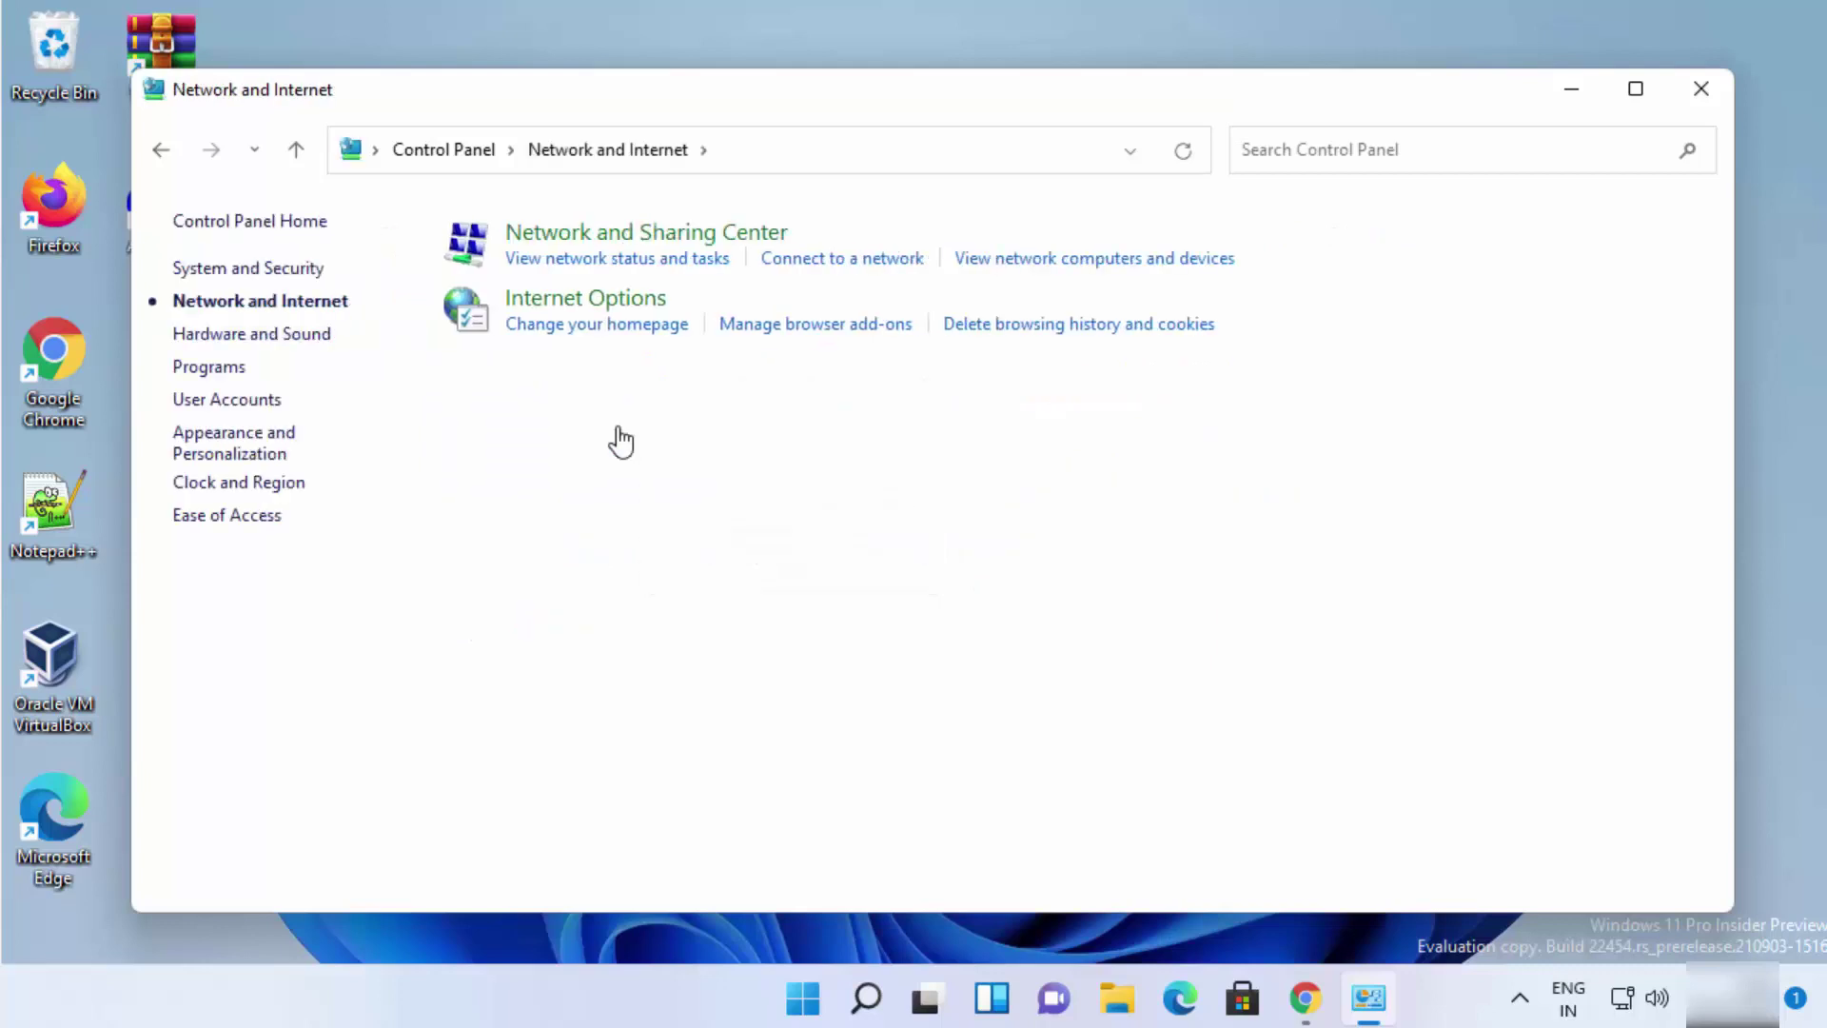
# Open the Network and Sharing Center to see the Ethernet0 connection
pyautogui.click(605, 240)
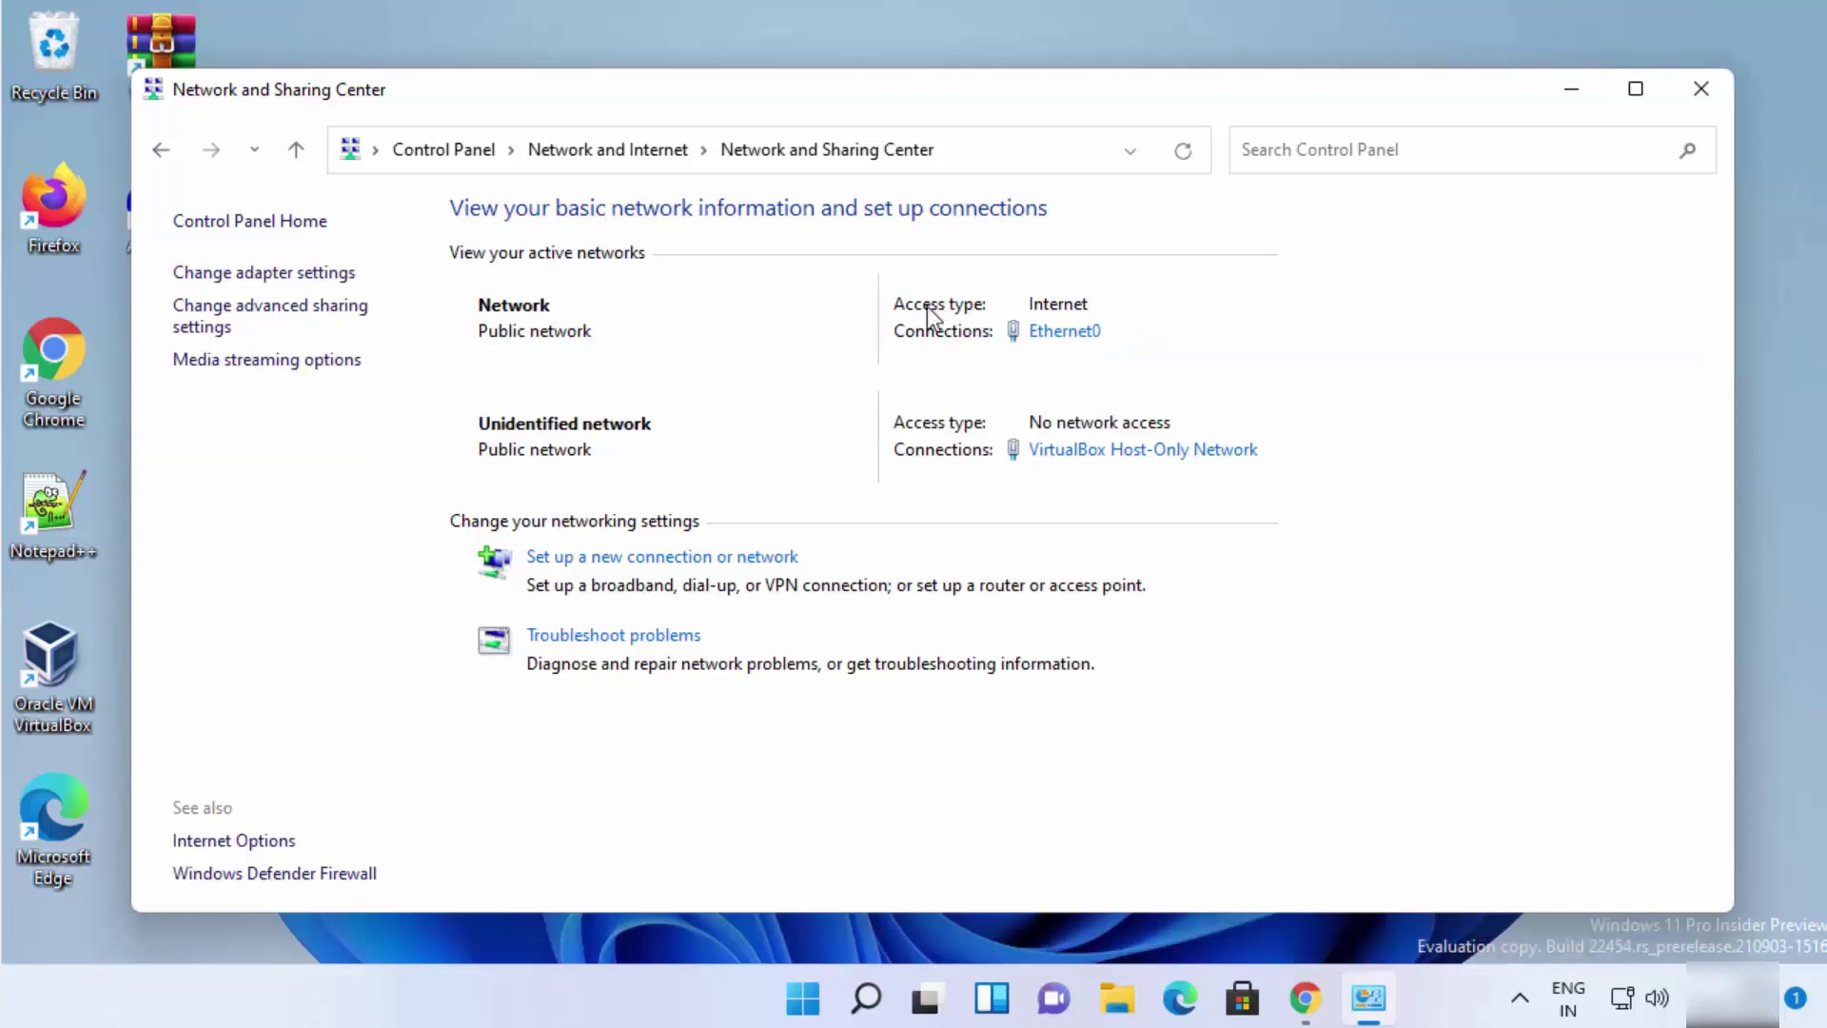
# Set Ethernet0's TCP/IPv4 properties to use manually specified DNS server addresses
pyautogui.click(1065, 331)
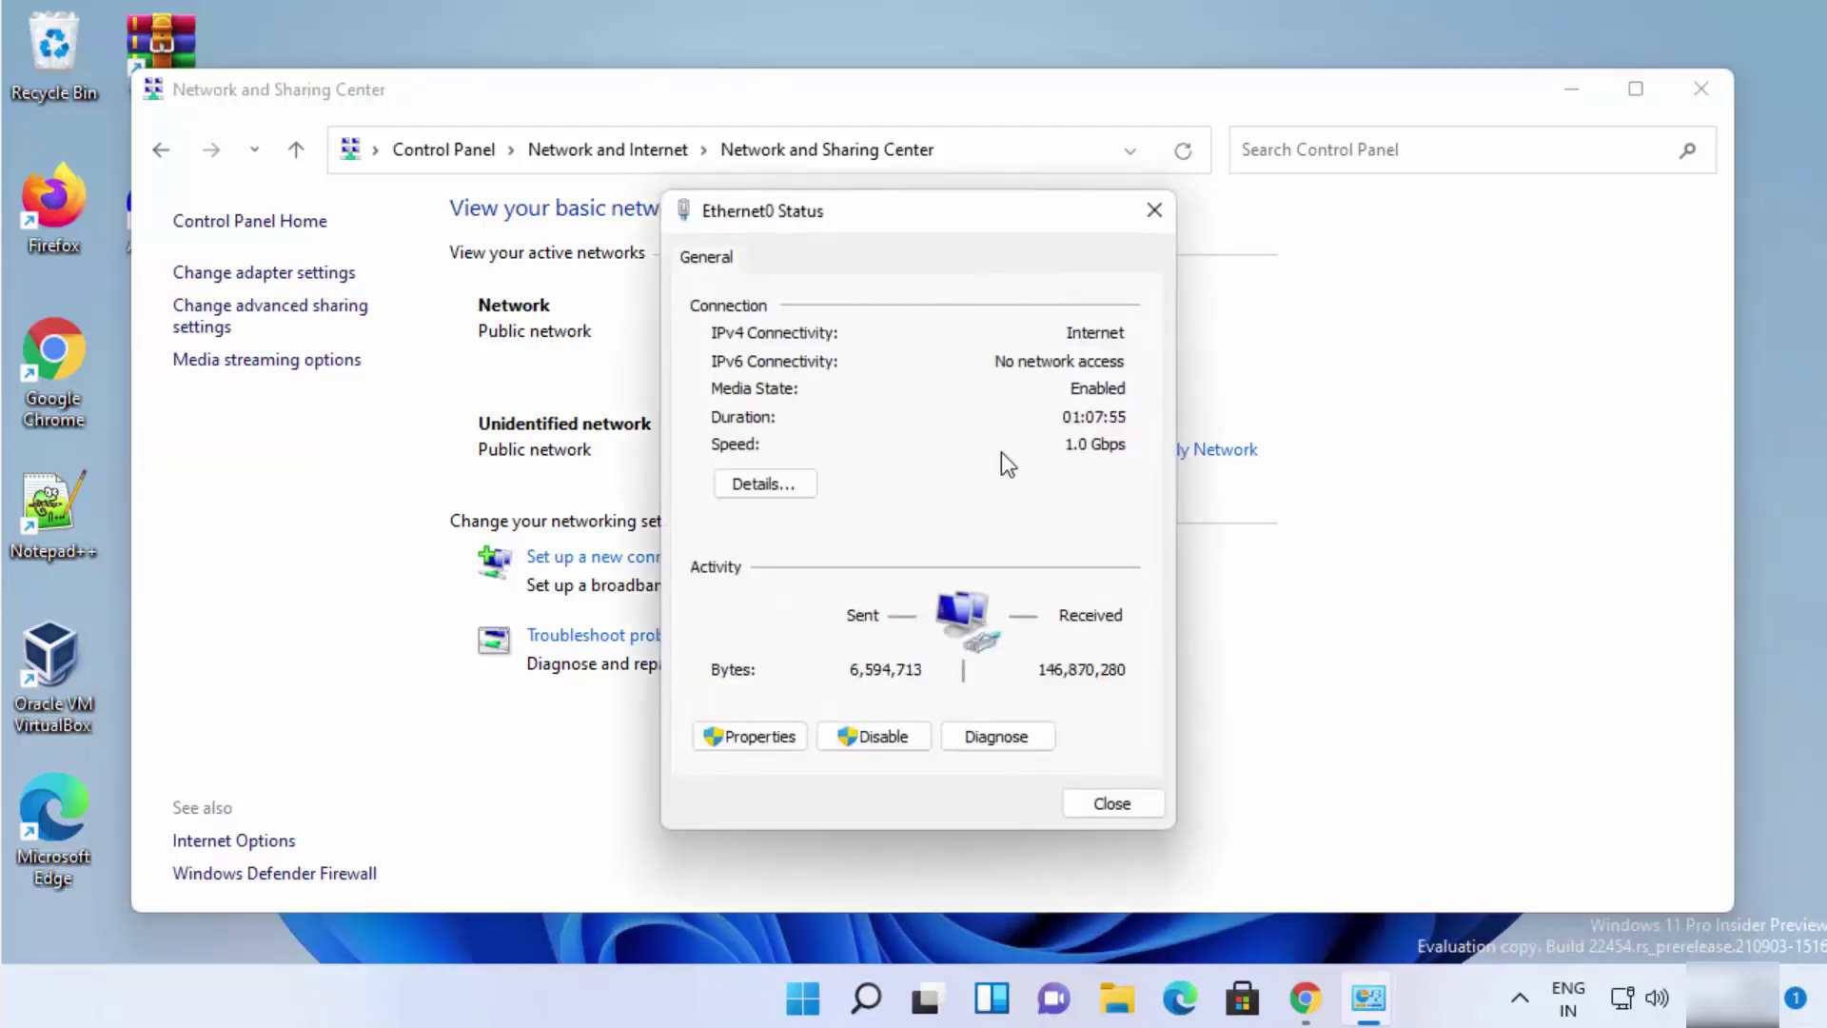
pyautogui.click(752, 740)
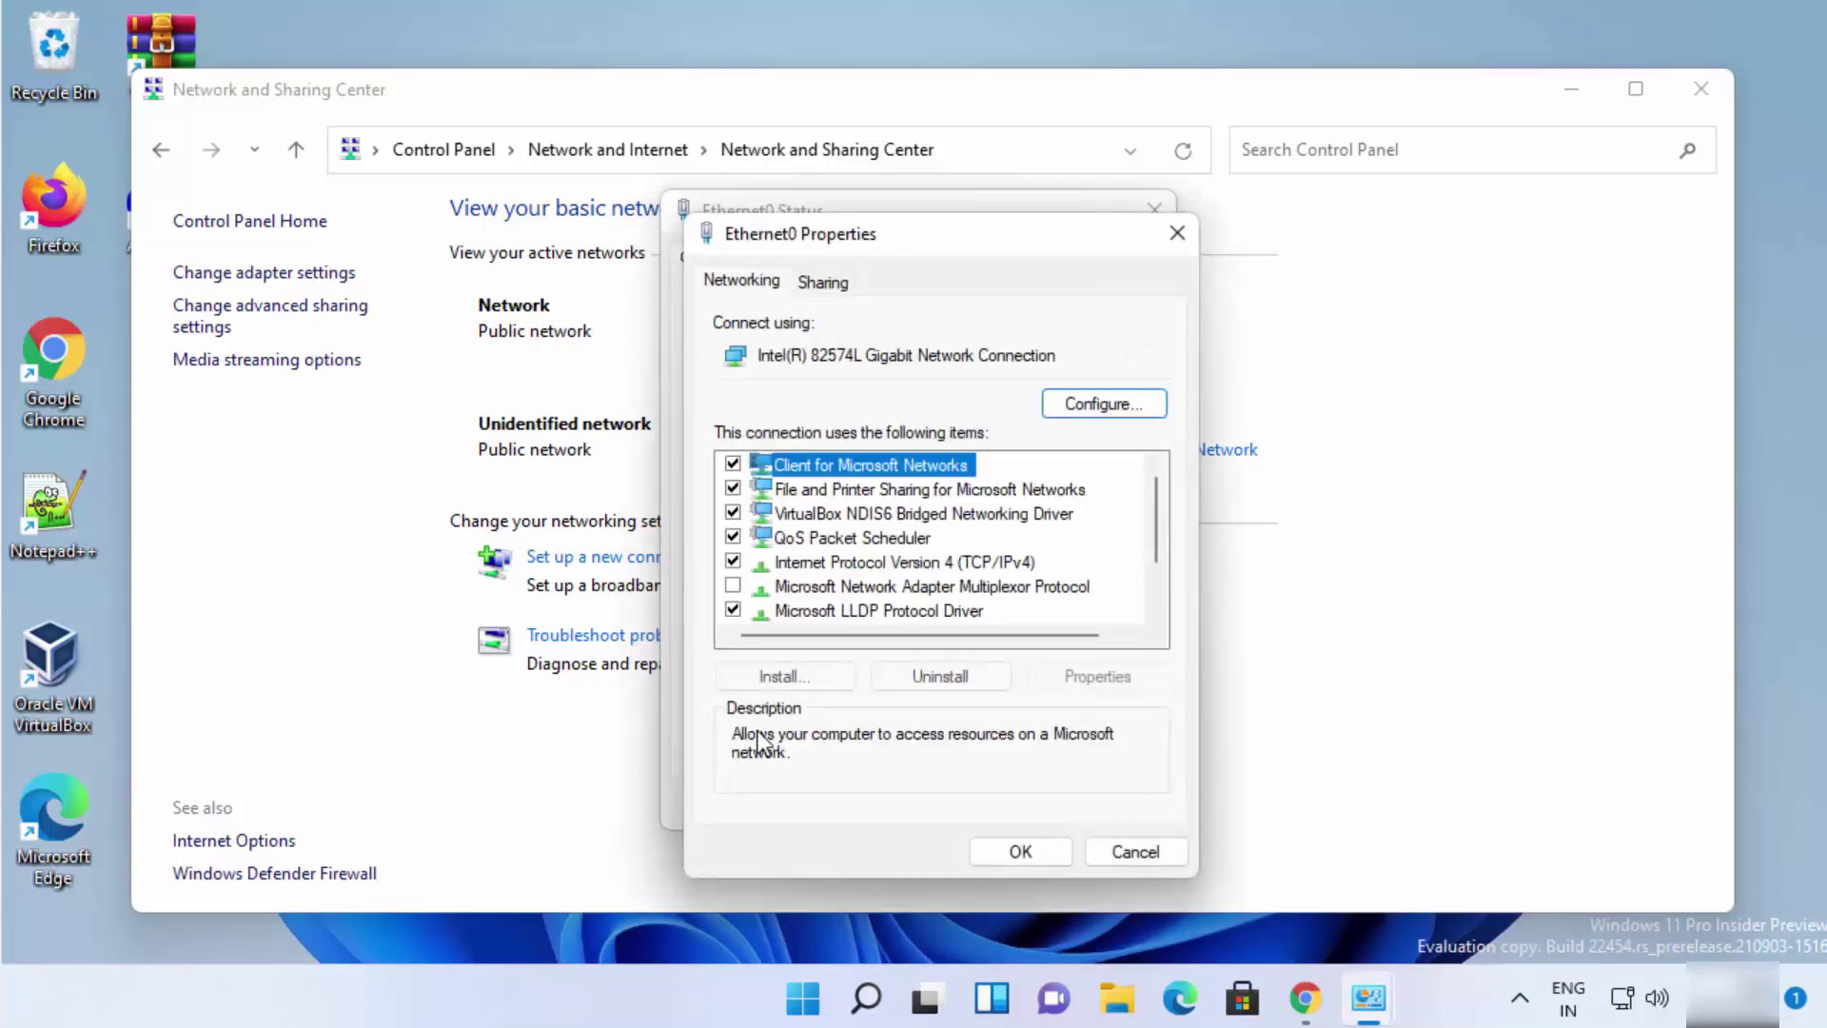
pyautogui.click(873, 563)
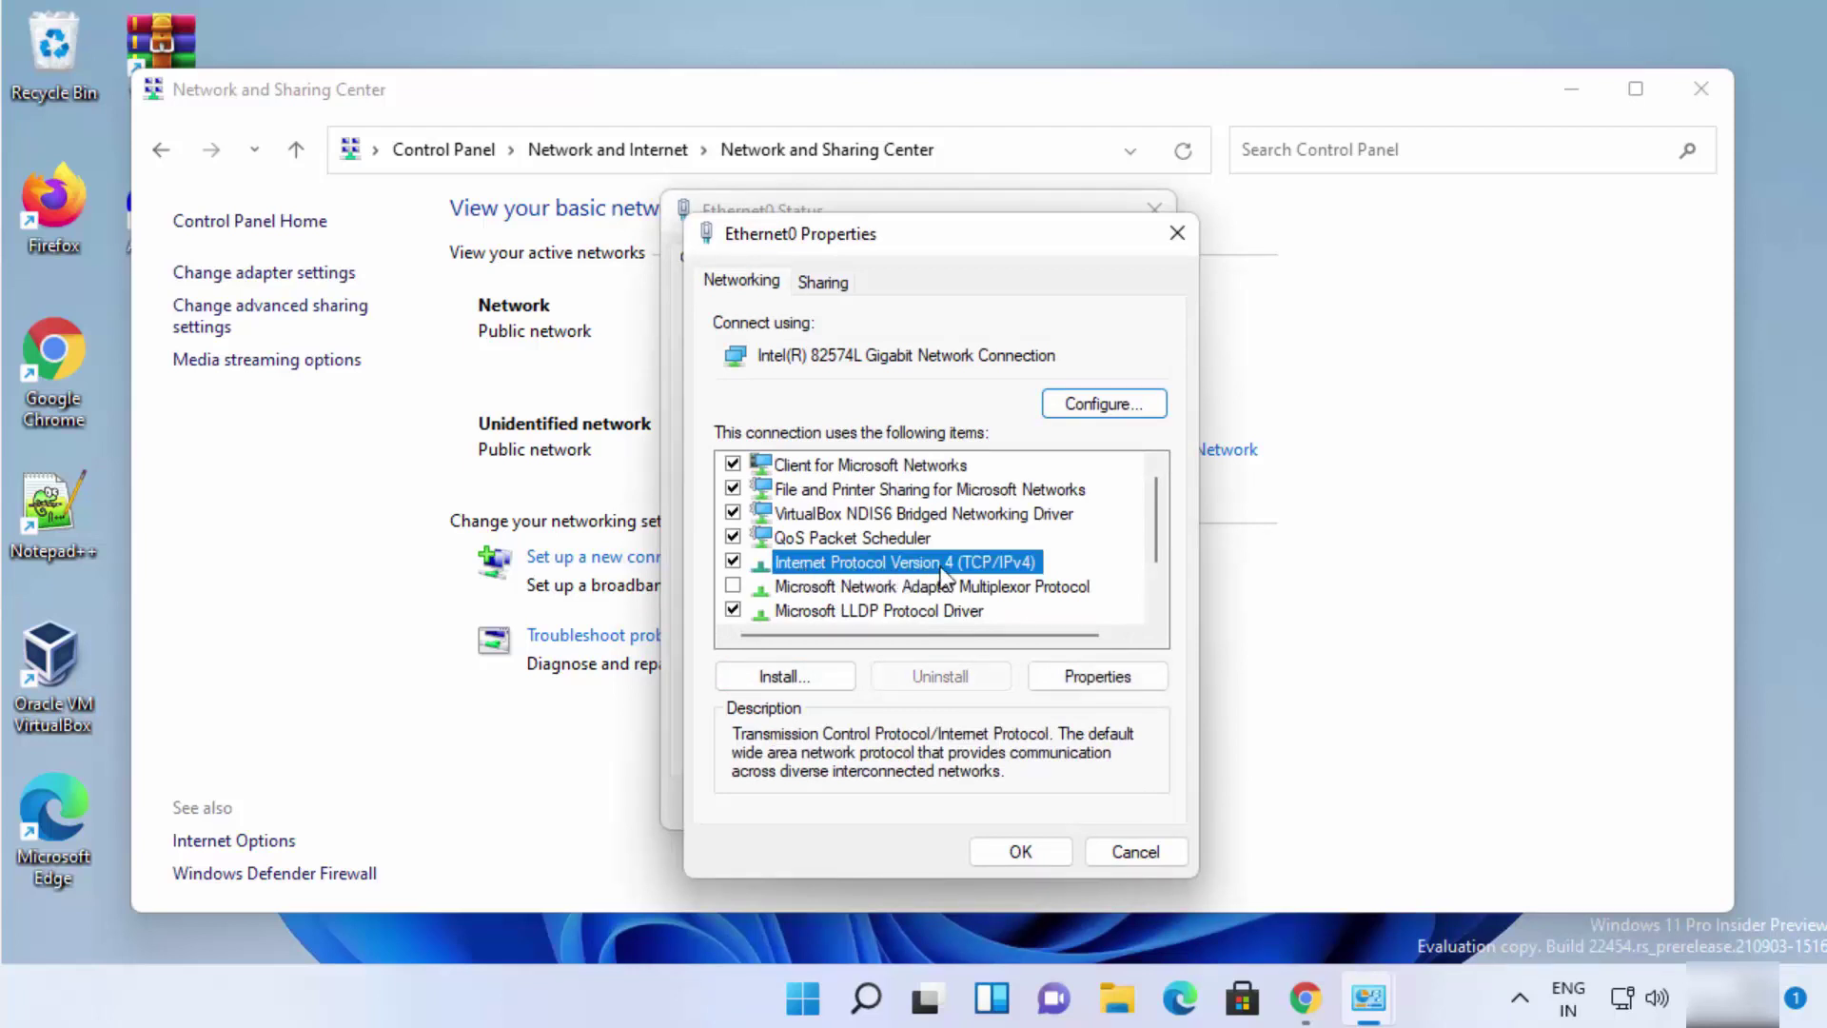
pyautogui.click(1087, 677)
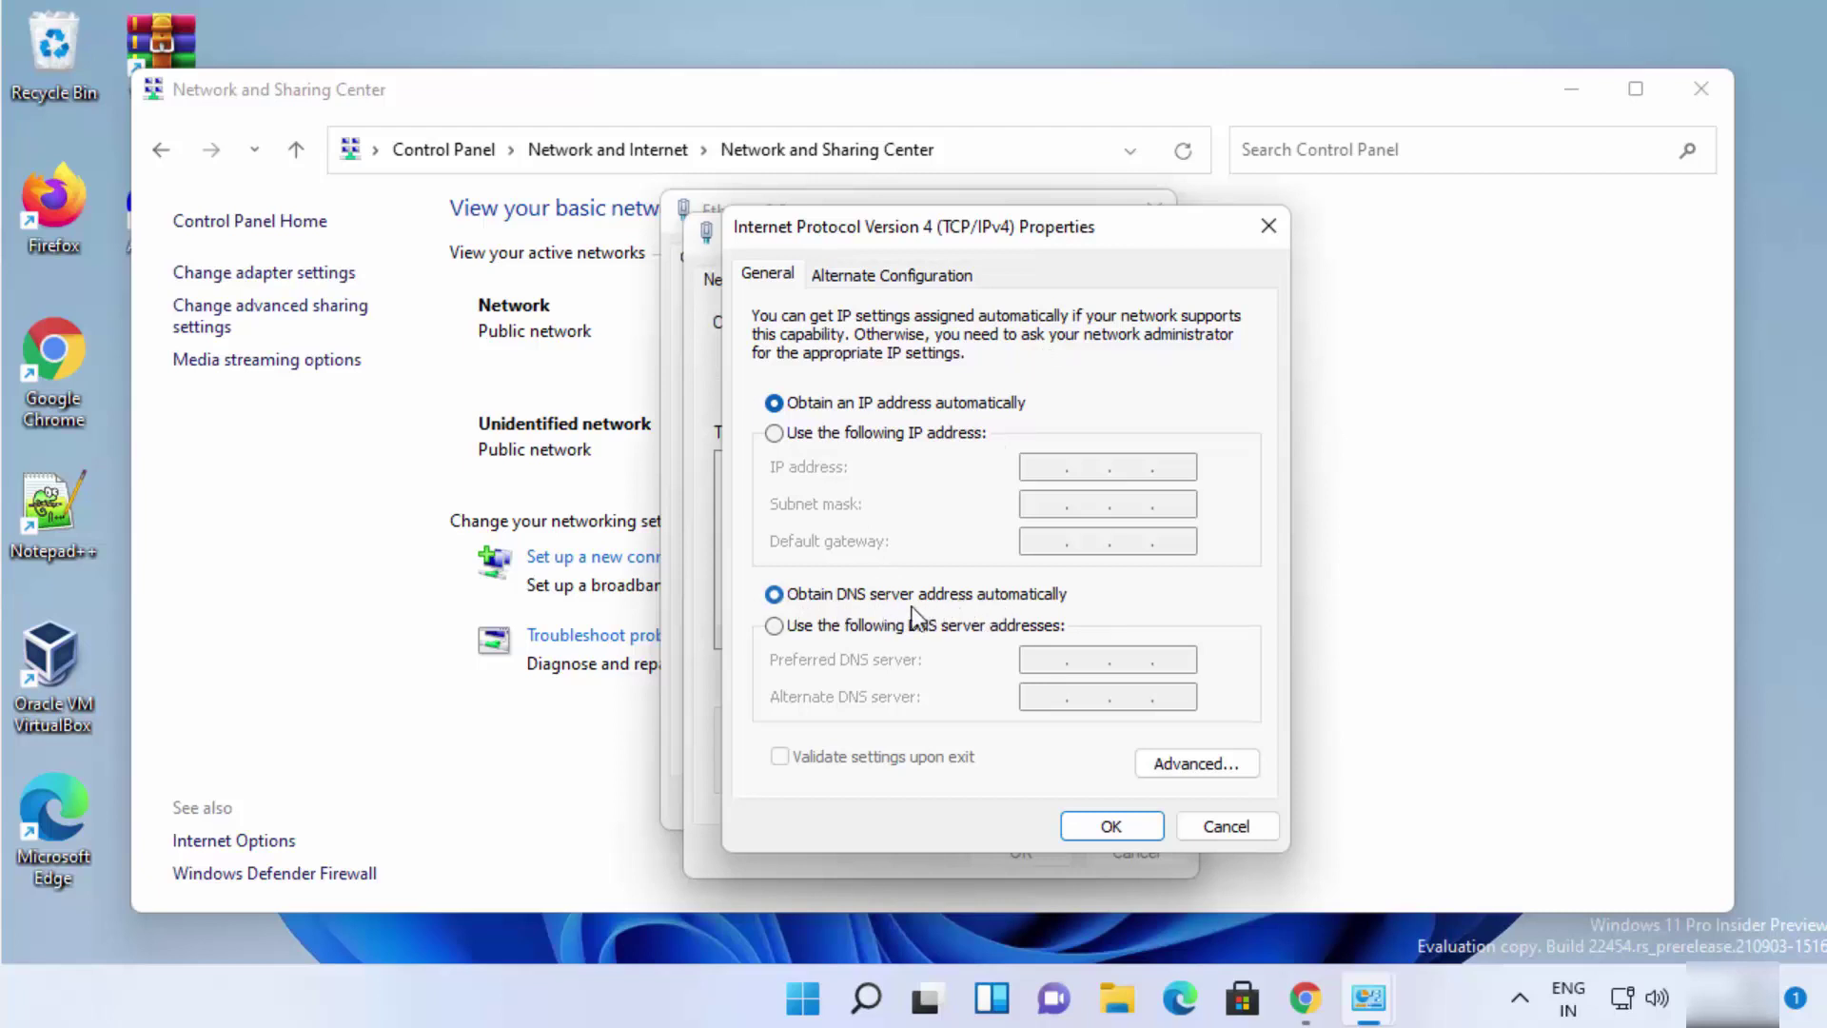
pyautogui.click(776, 626)
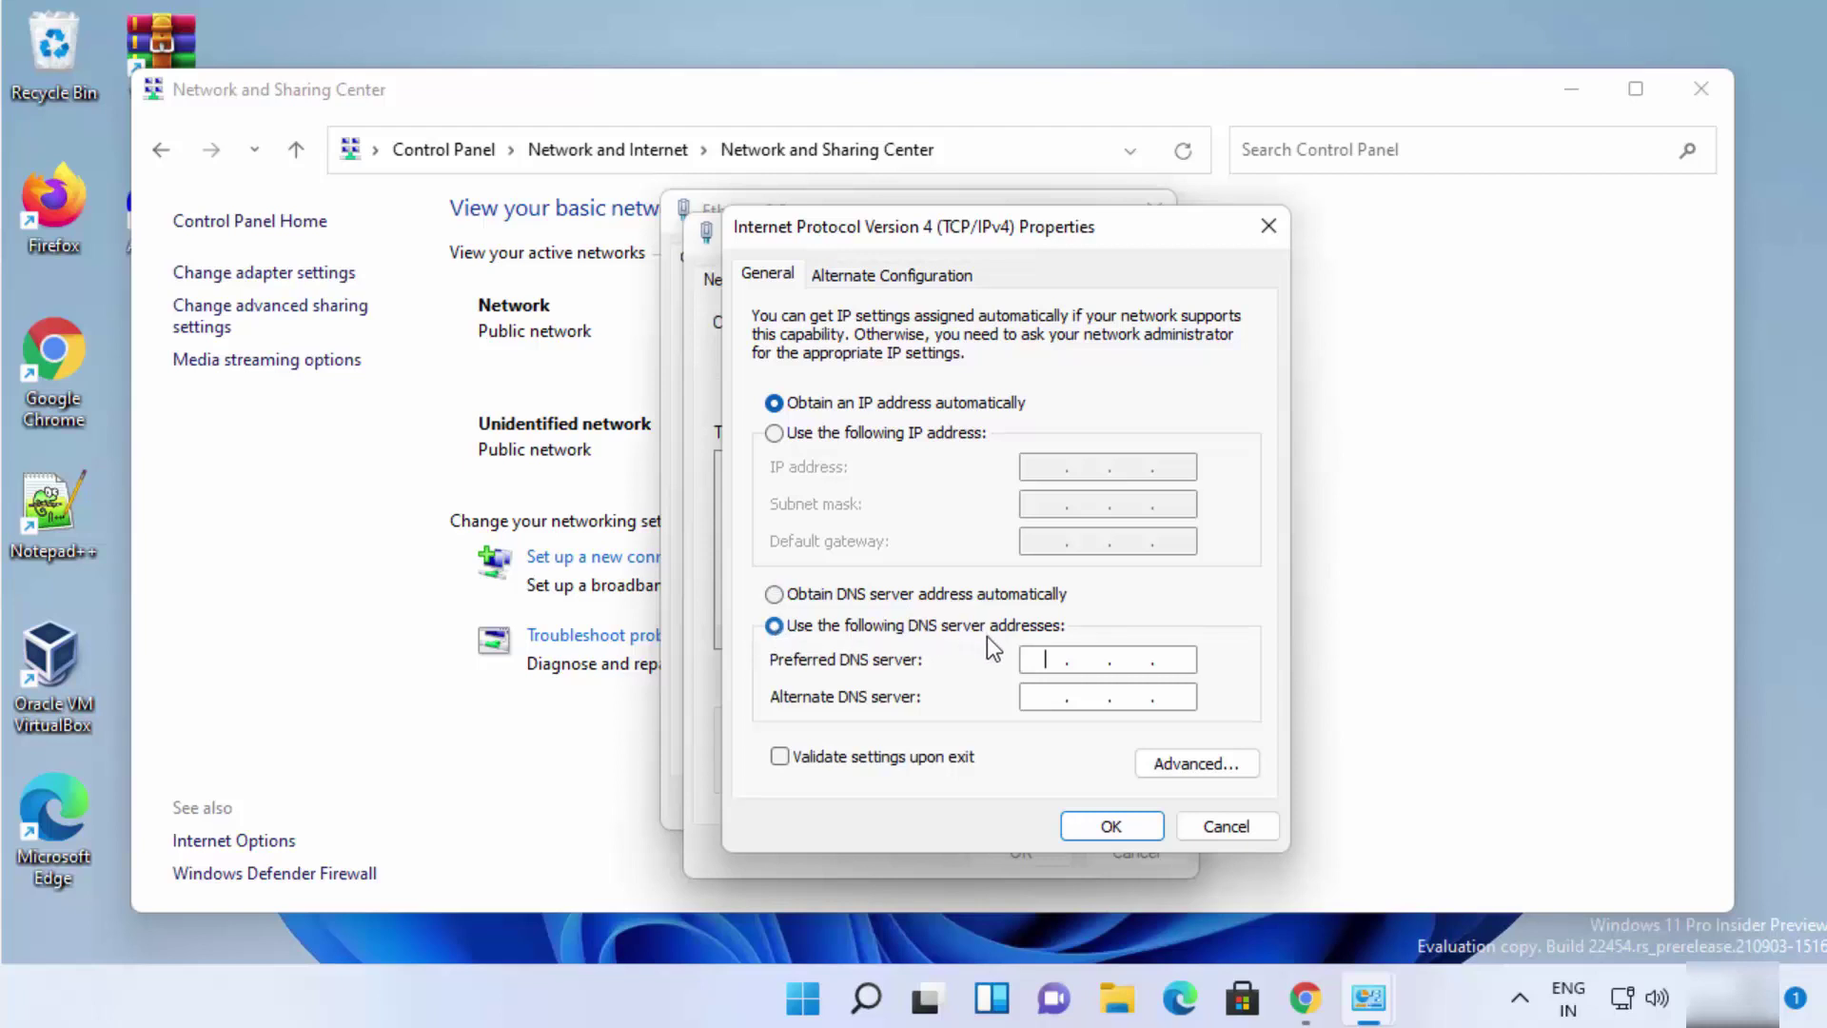
pyautogui.click(1305, 998)
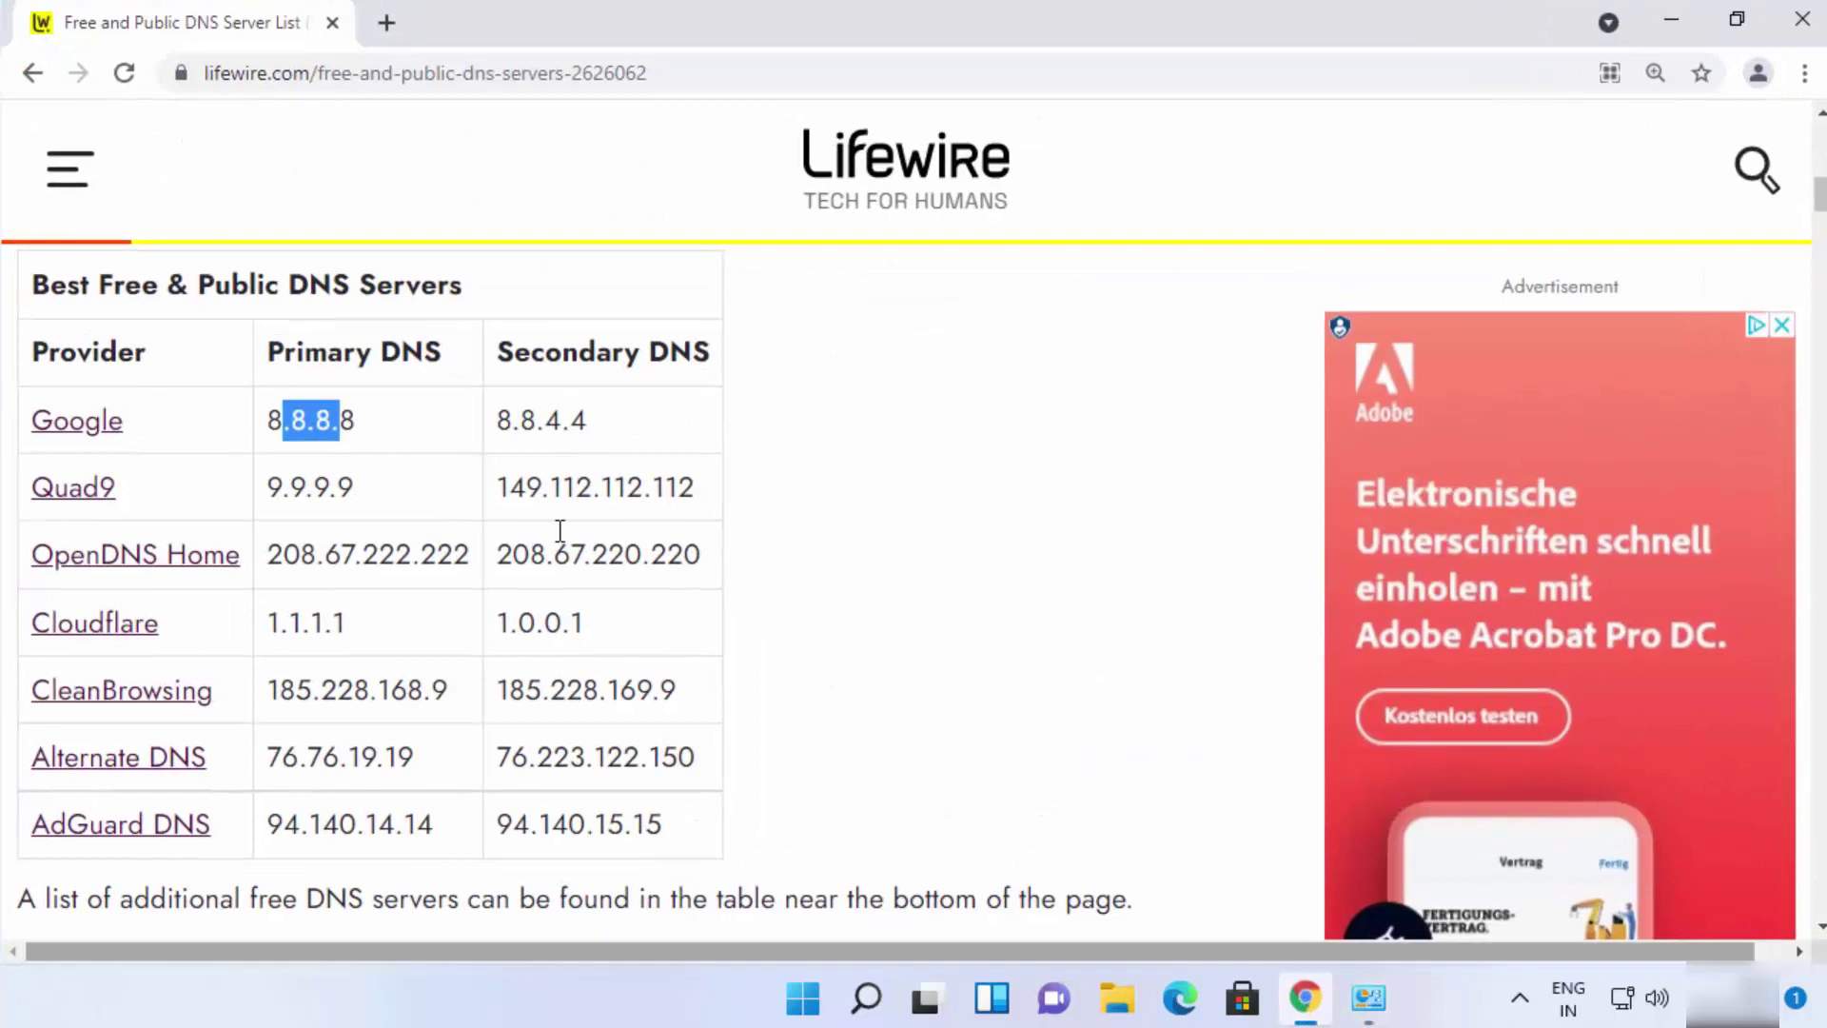
# Highlight Google's primary DNS 8.8.8.8 in Chrome, then minimize the browser
pyautogui.click(395, 445)
pyautogui.moveTo(355, 420); pyautogui.dragTo(271, 416)
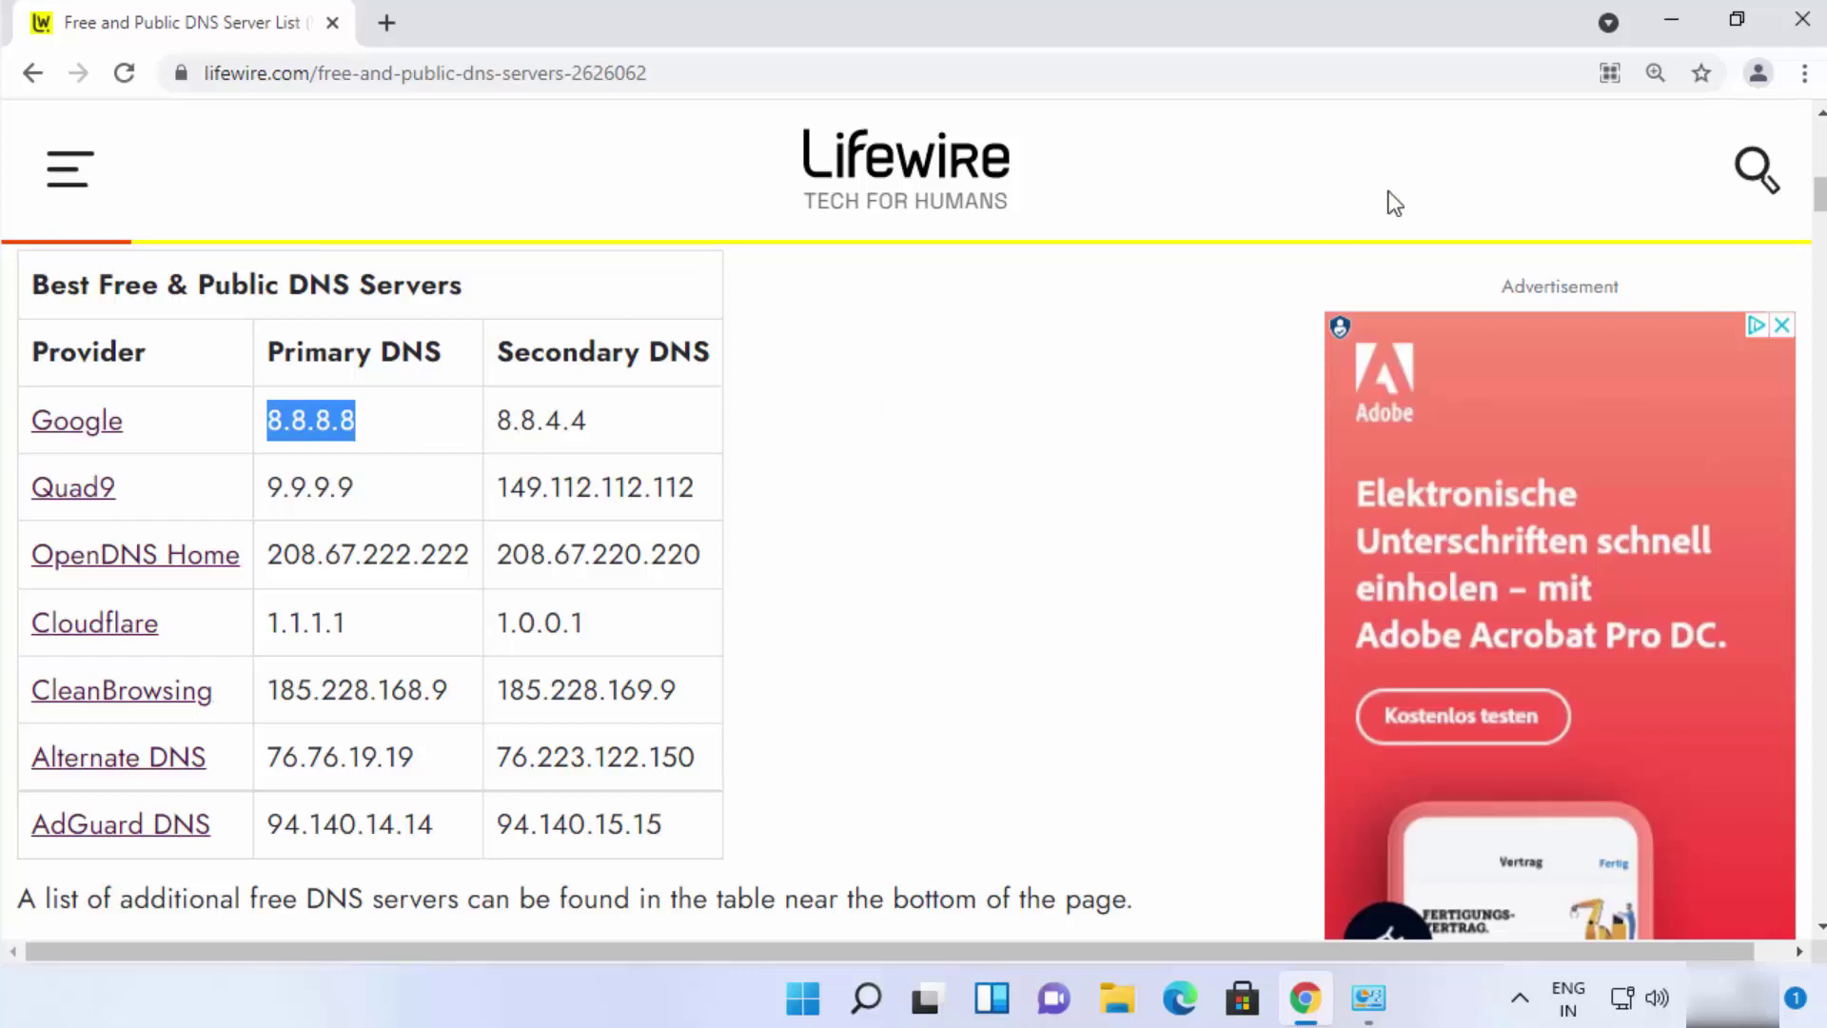
pyautogui.click(1669, 20)
# Enter preferred DNS 8.8.8.8 and alternate 8.8.4.4, confirm, and close the Ethernet0 dialogs
pyautogui.click(1047, 658)
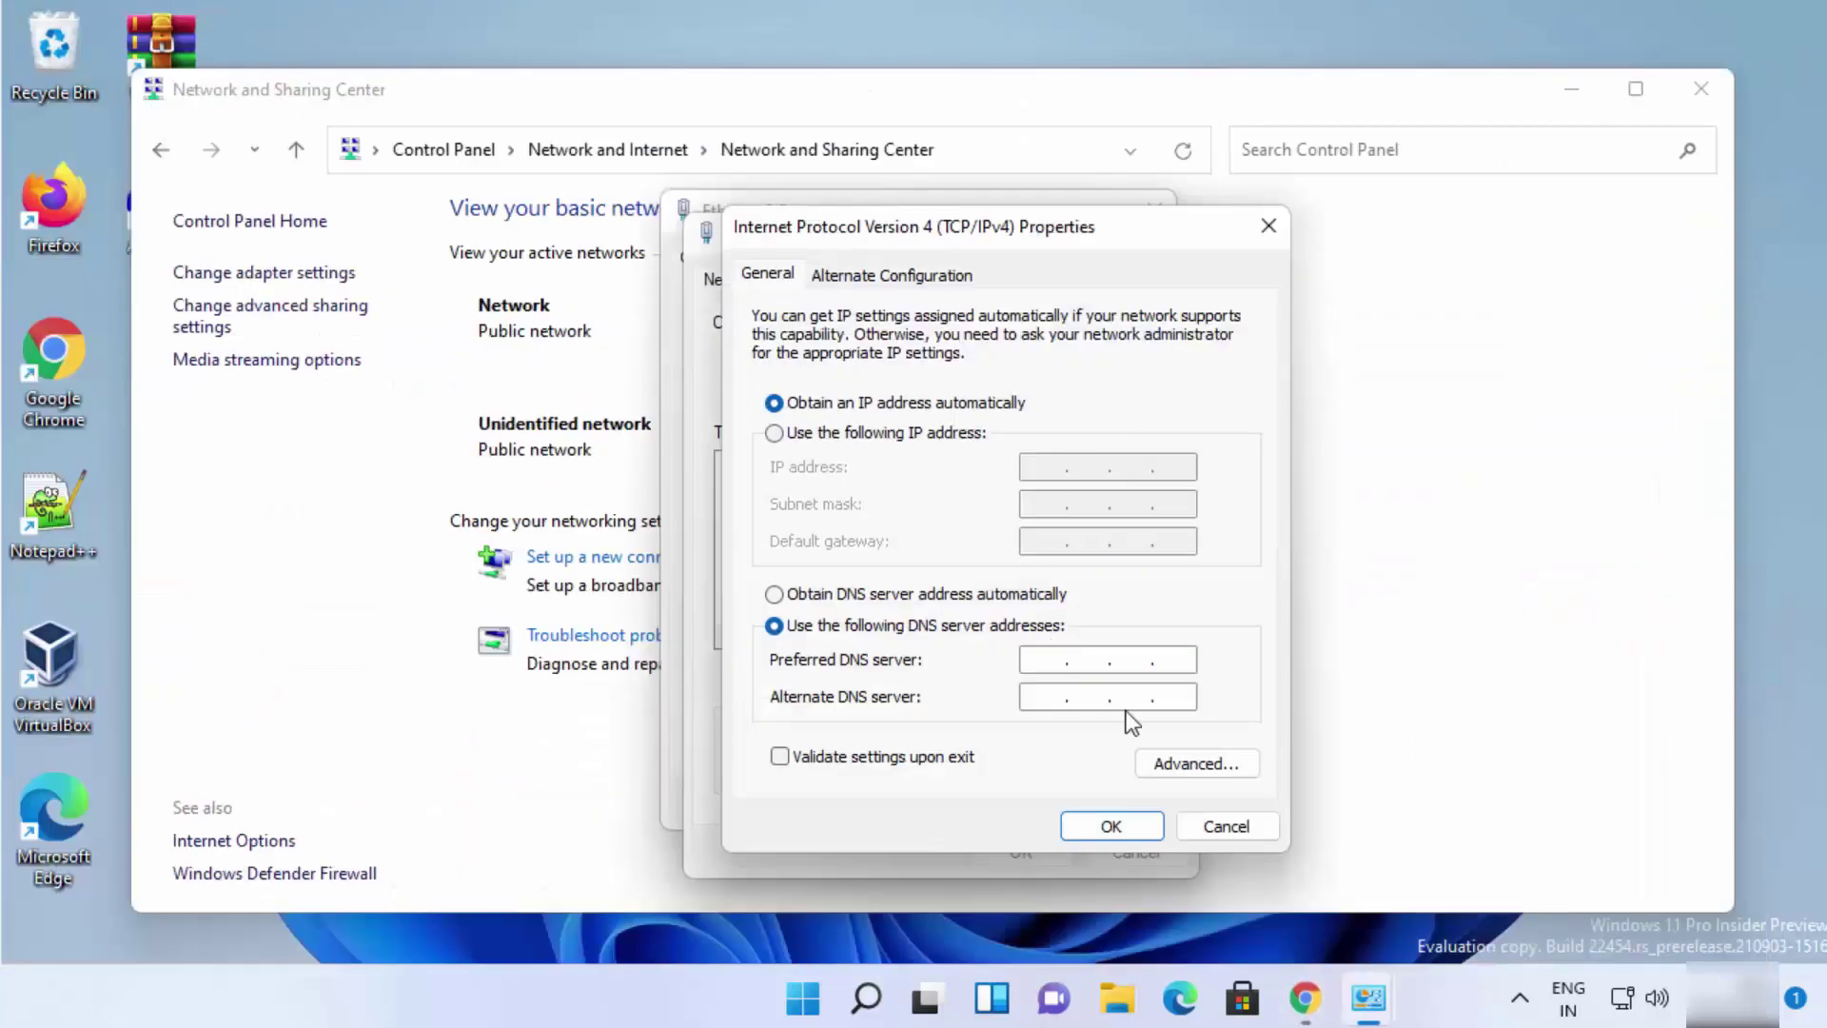
pyautogui.write('8.8.8.8')
pyautogui.click(1054, 706)
pyautogui.write('8.8.4.4')
pyautogui.click(1110, 826)
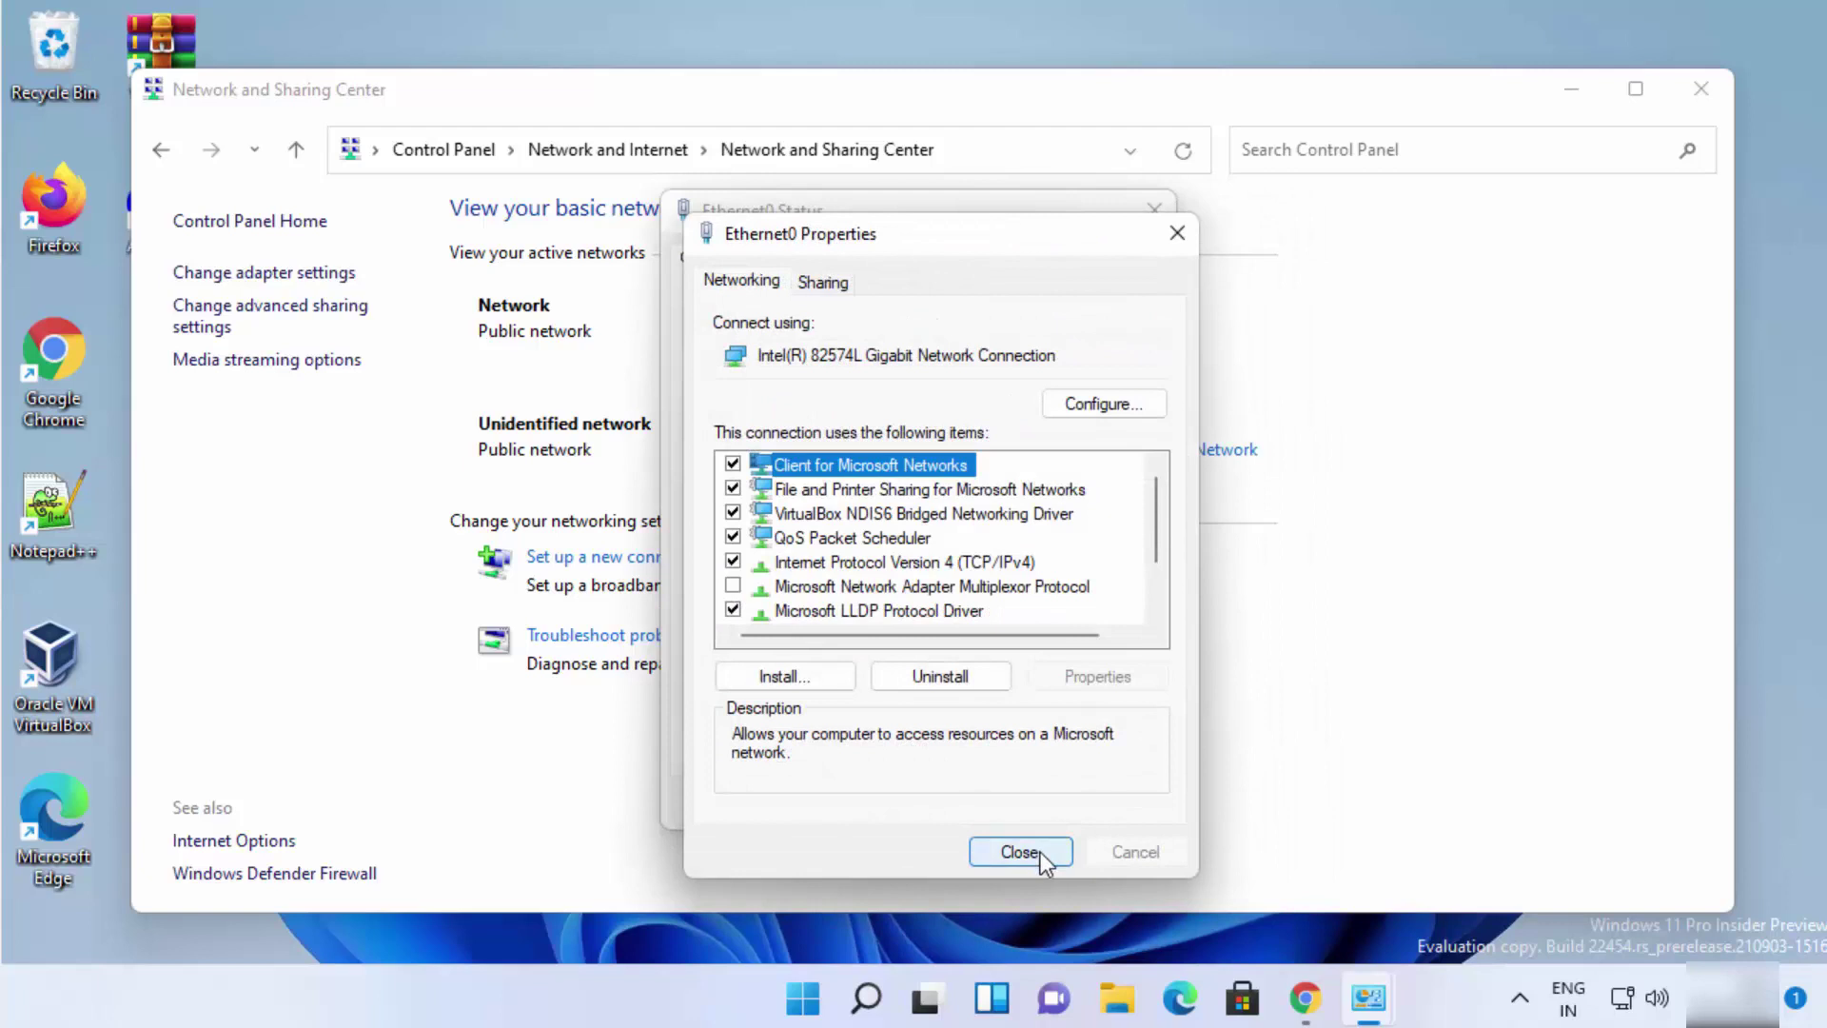
pyautogui.click(1020, 852)
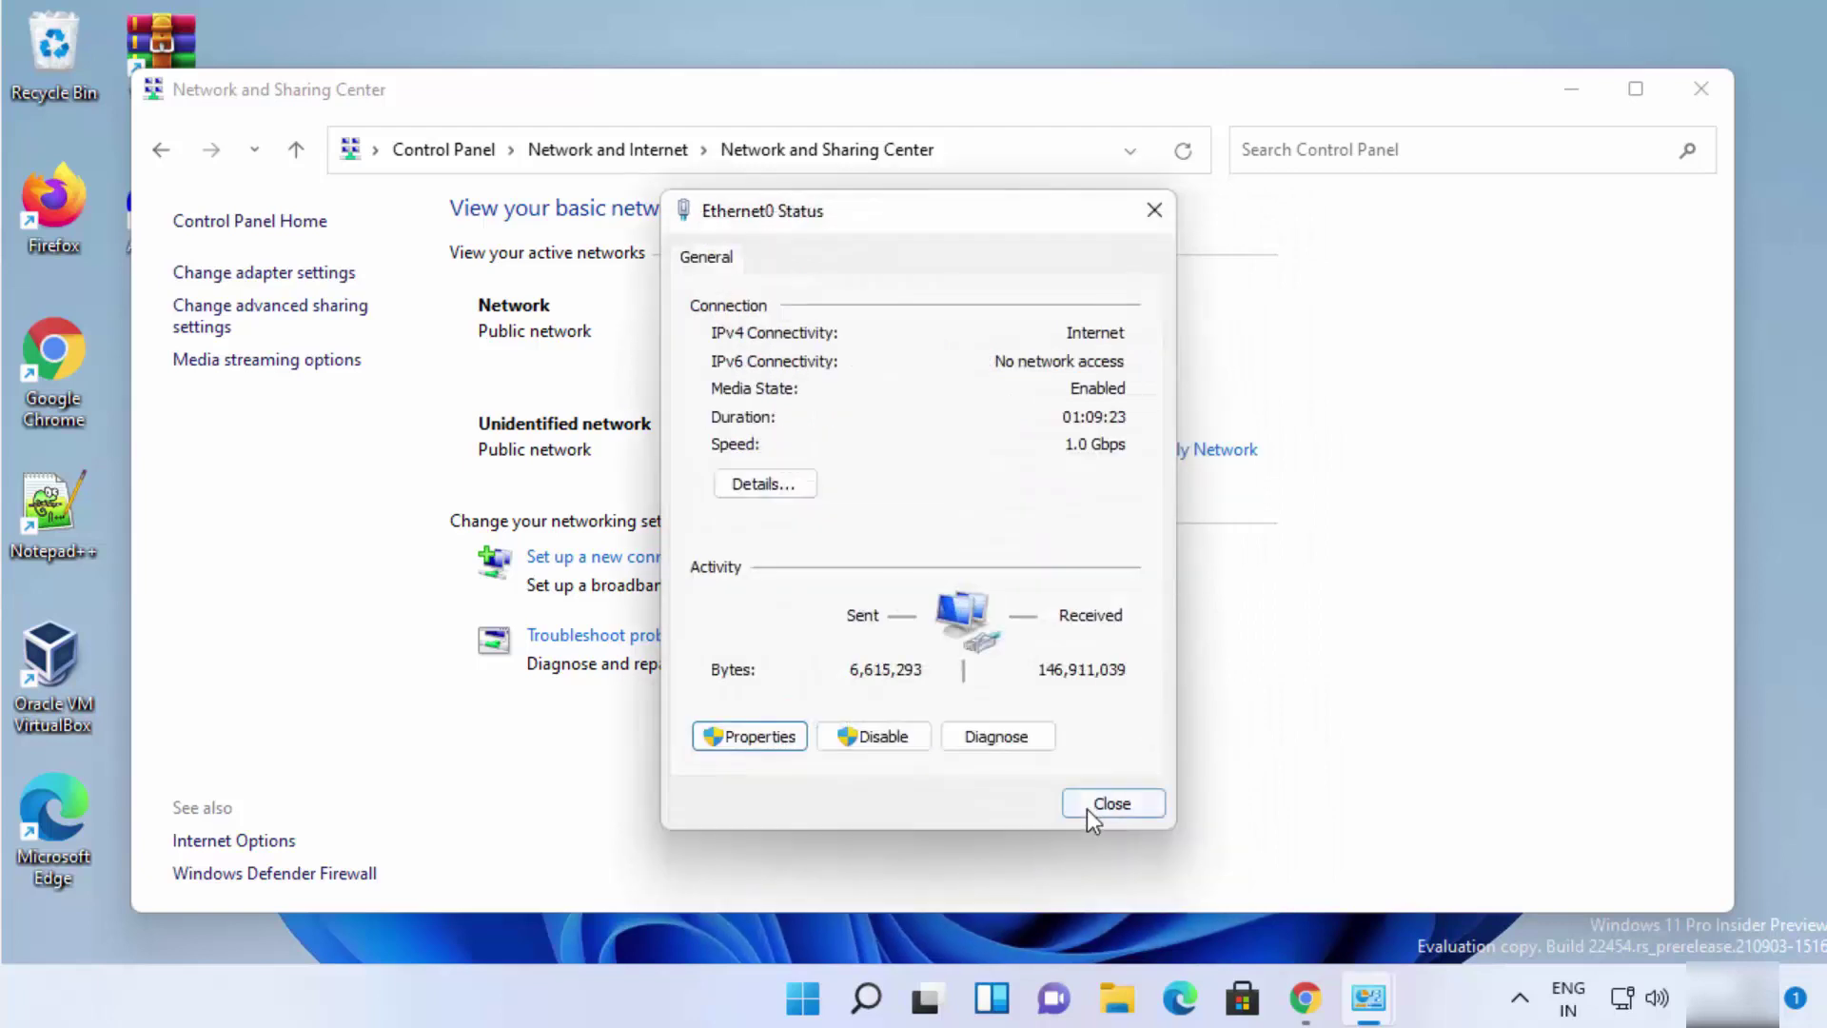
pyautogui.click(1094, 809)
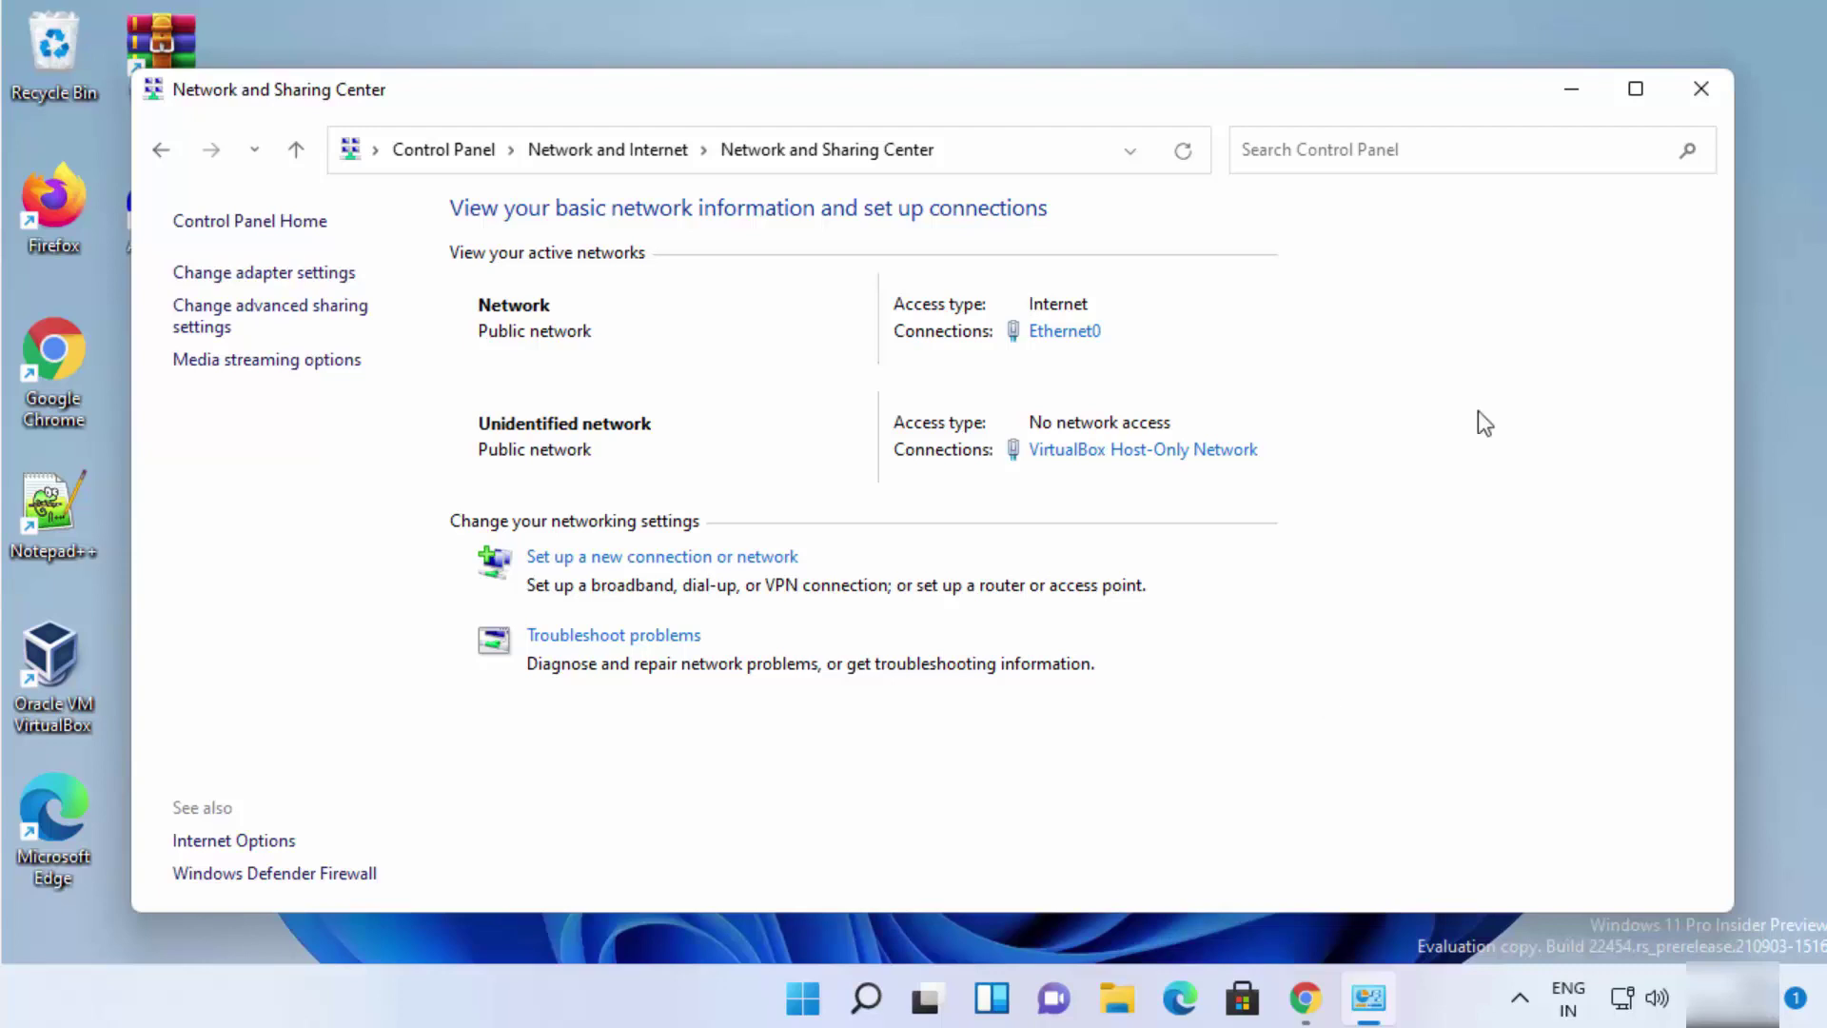
# Close Network and Sharing Center and search Windows for 'setting'
pyautogui.click(1697, 103)
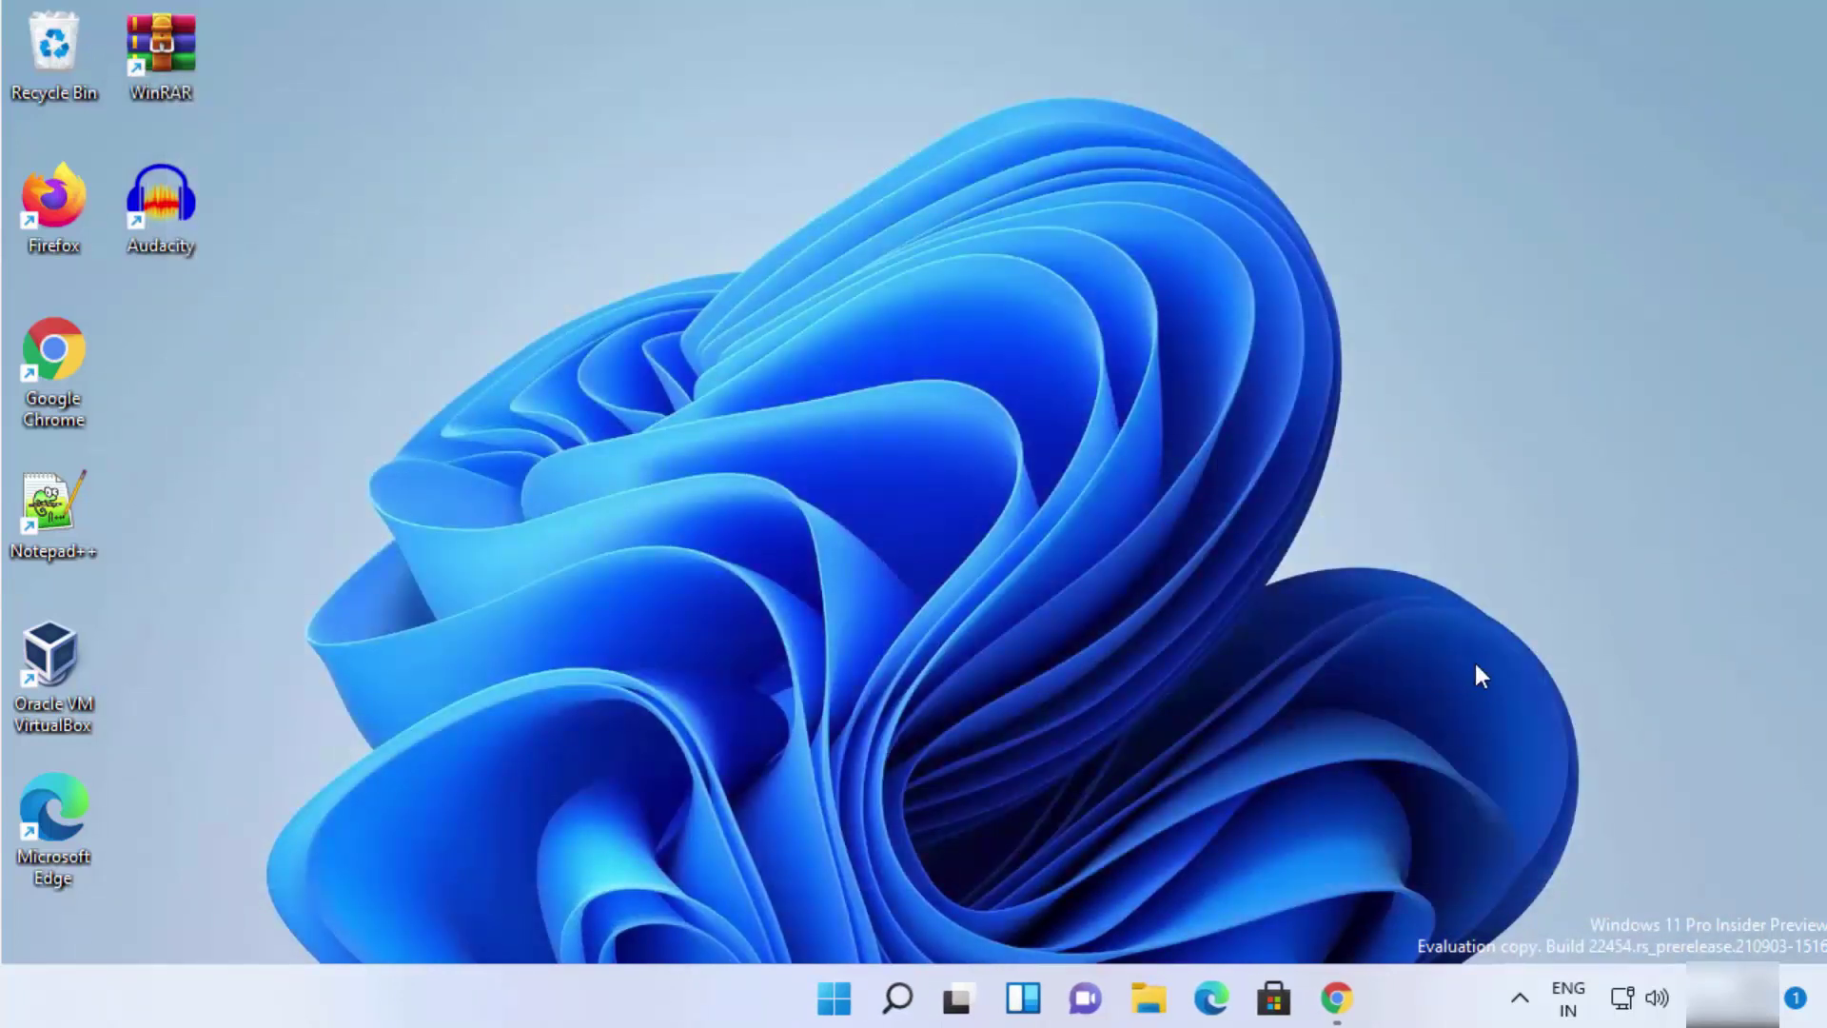
pyautogui.click(896, 1001)
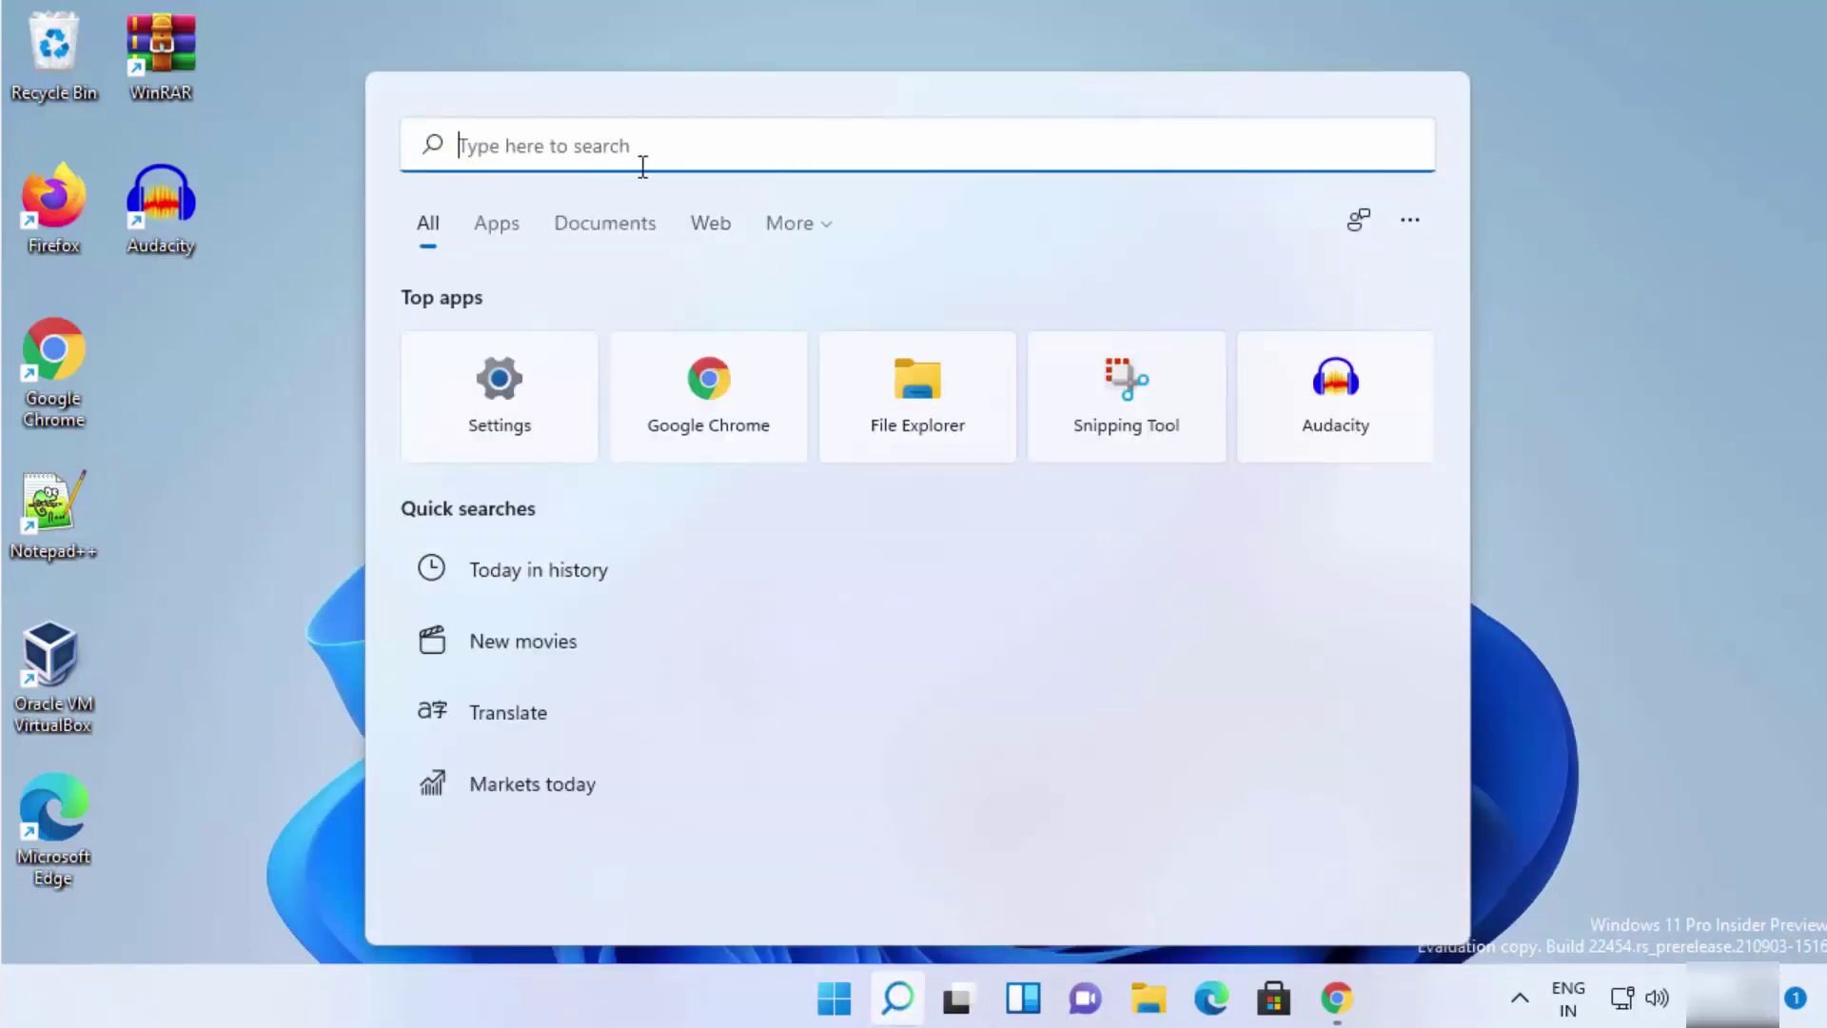
pyautogui.write('se')
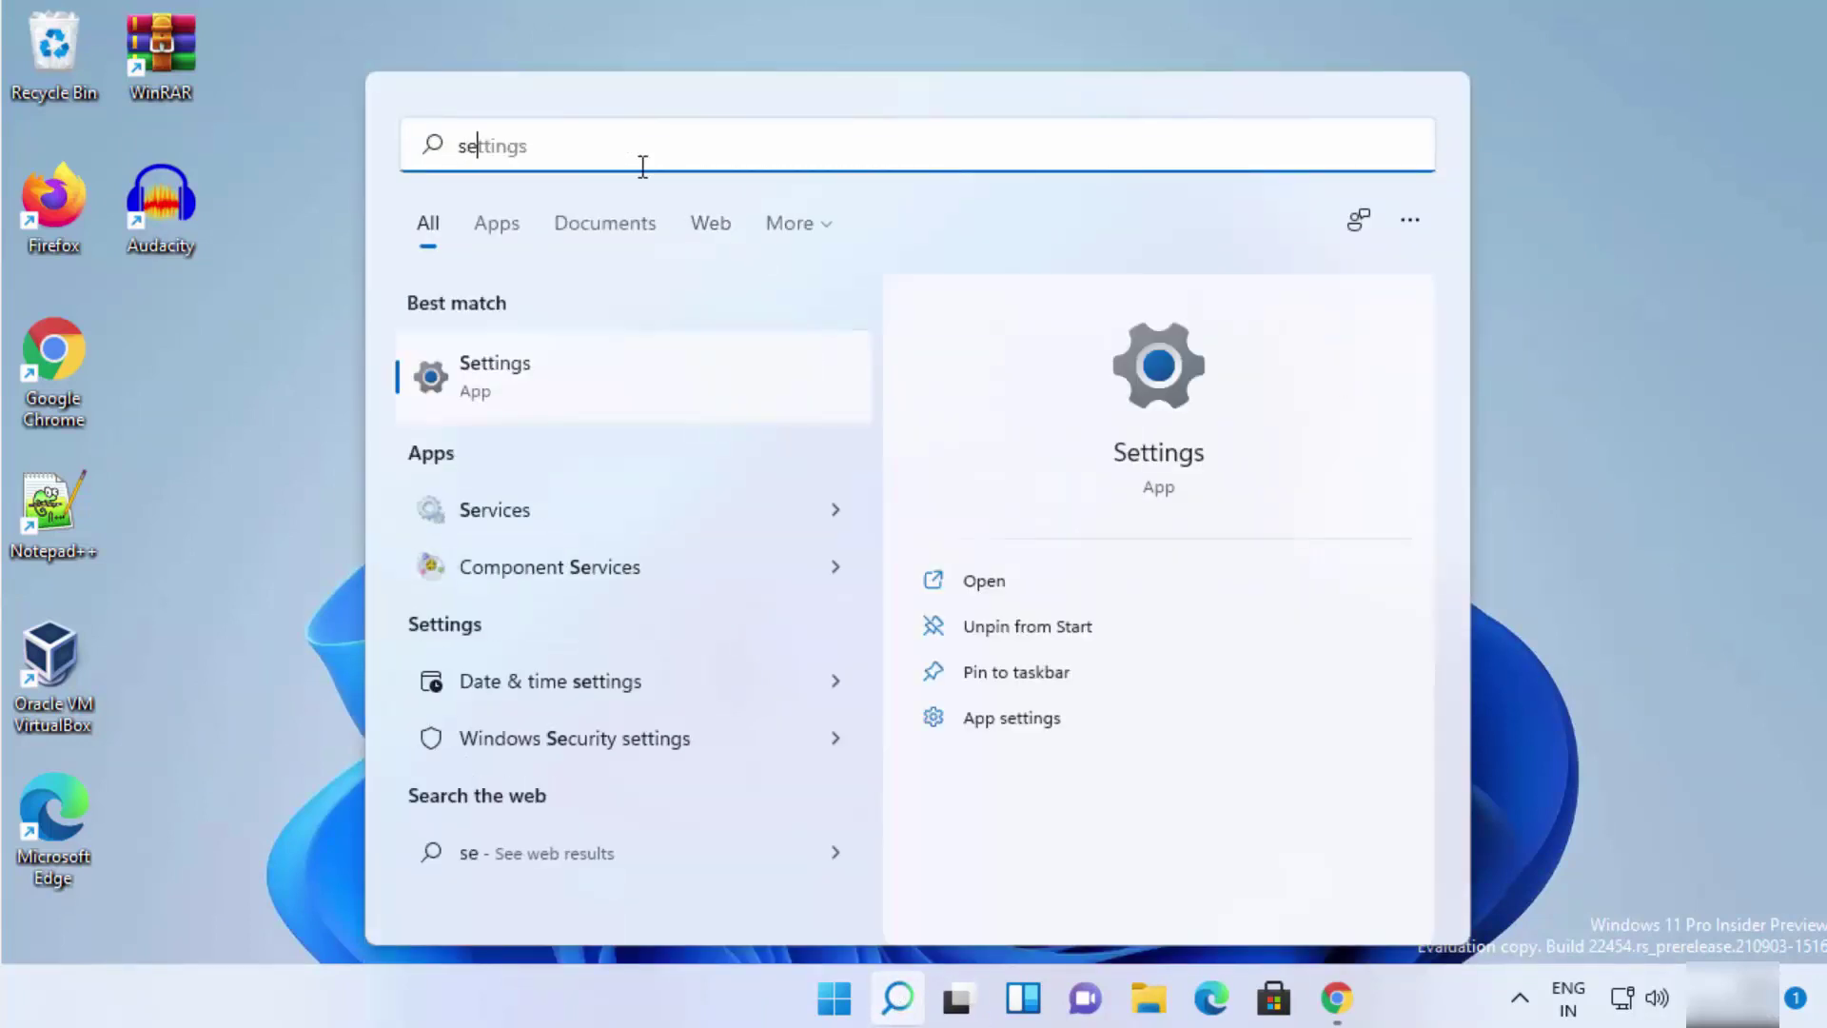
pyautogui.write('tting')
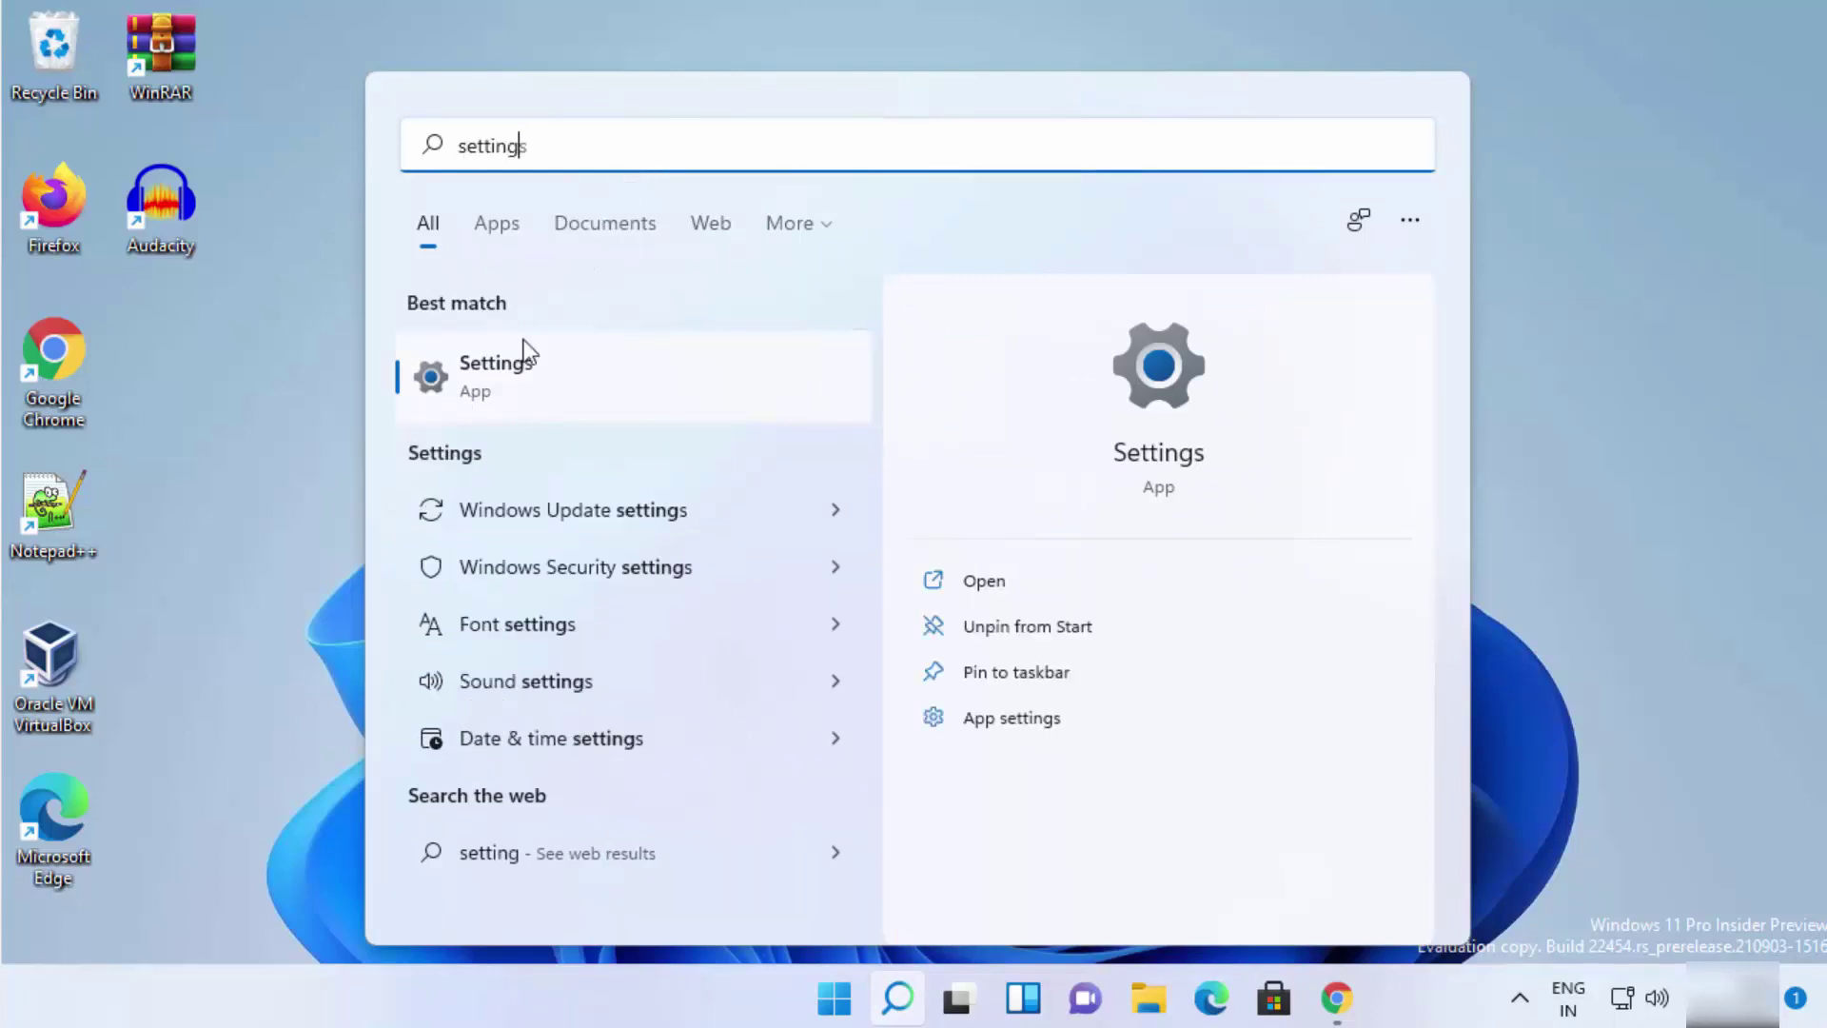
# Launch Settings and go to Network & internet's Advanced network settings page
pyautogui.click(505, 388)
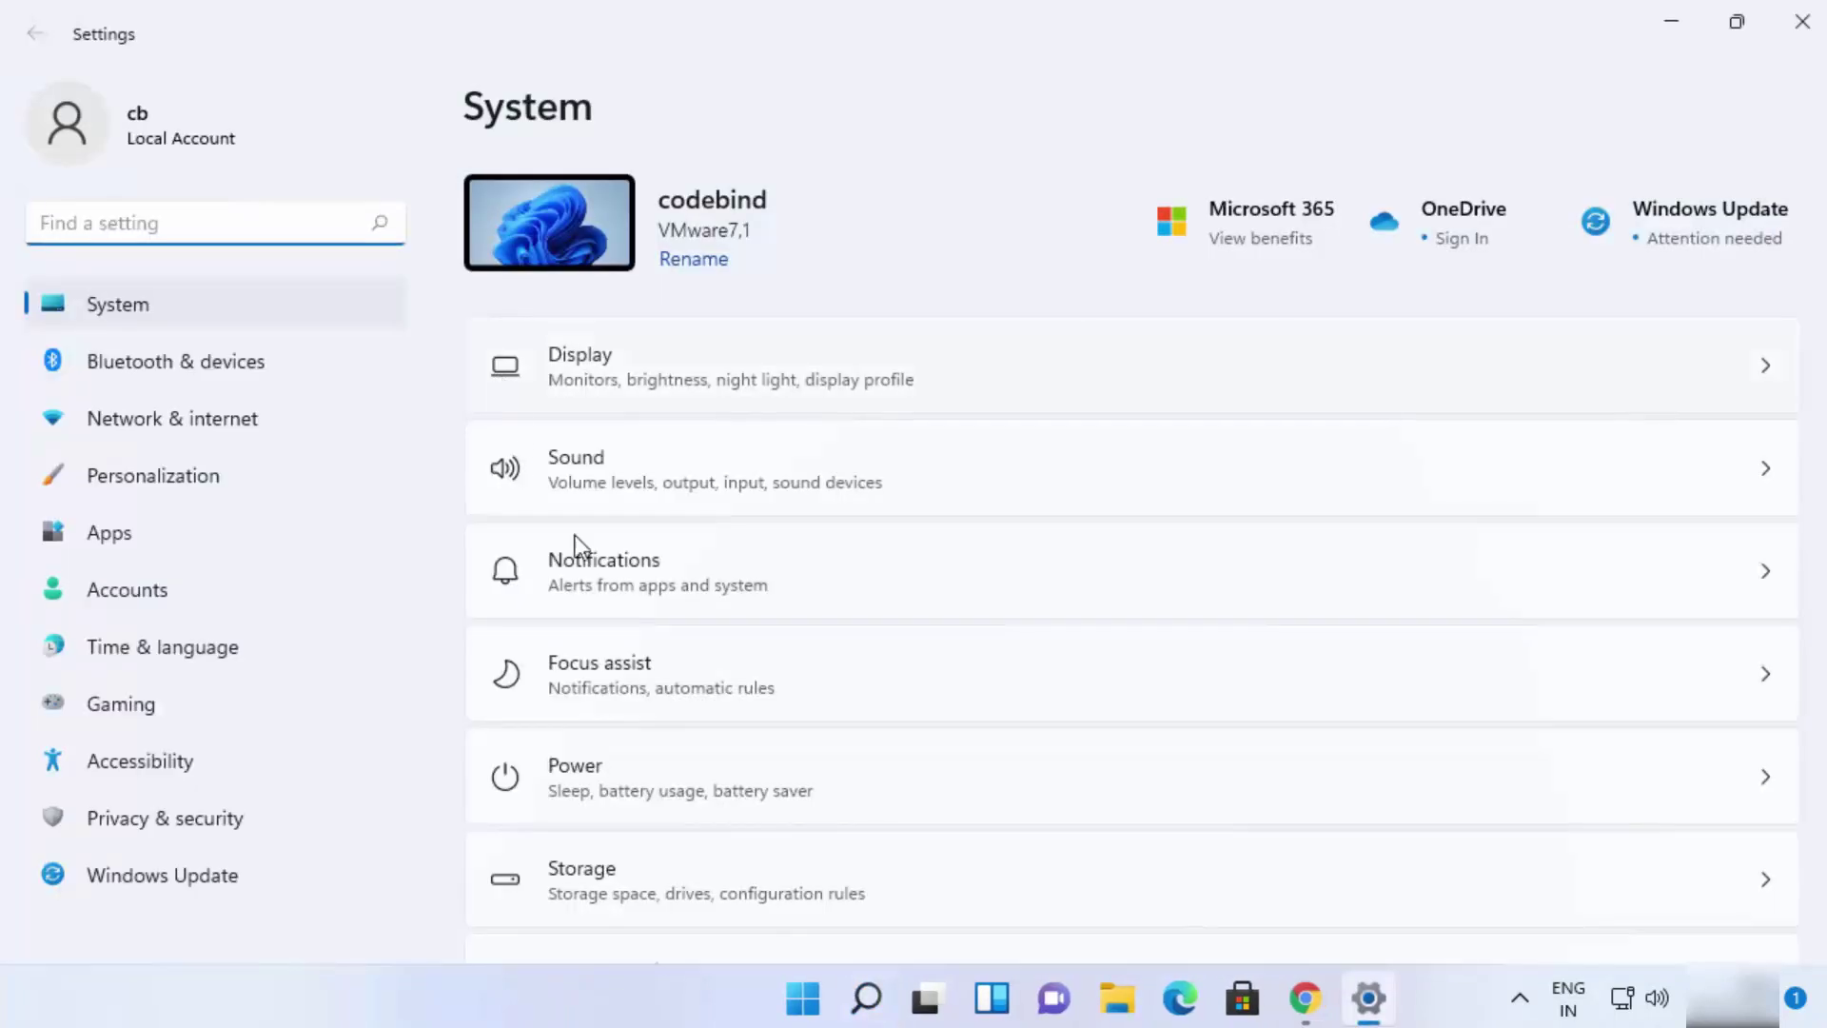
pyautogui.rightClick(793, 1003)
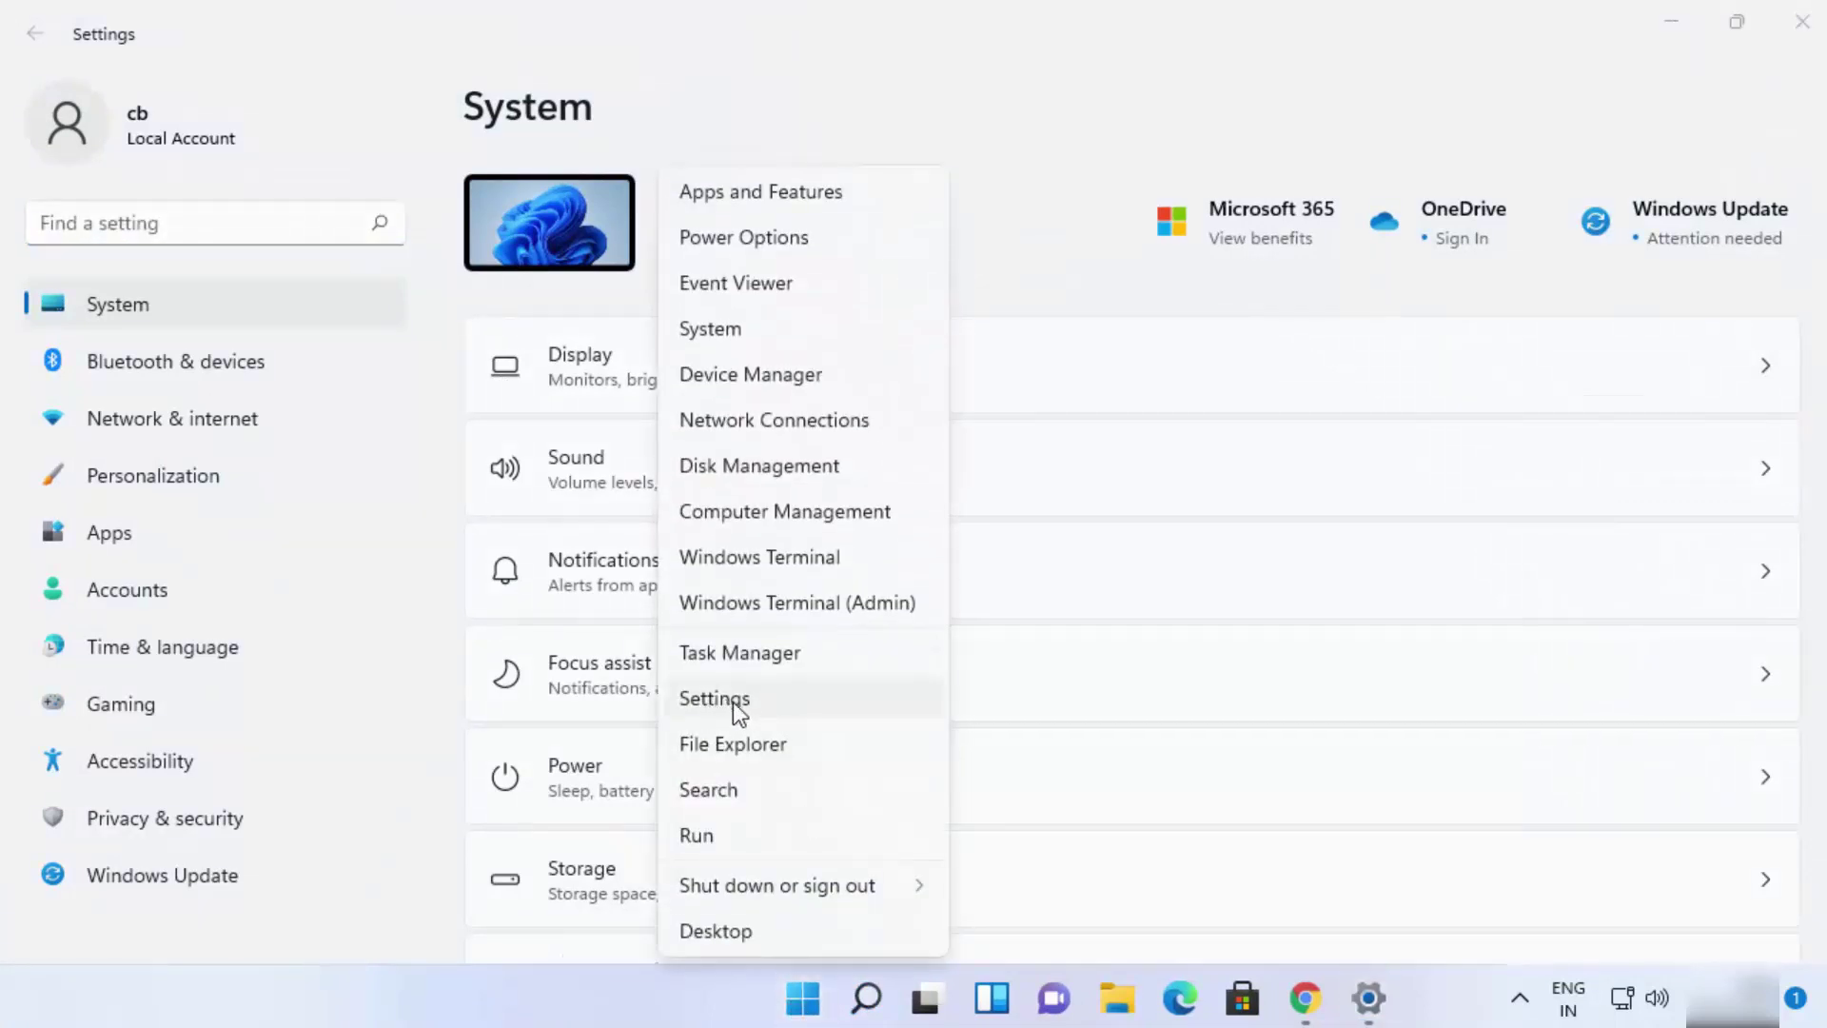
pyautogui.click(1081, 276)
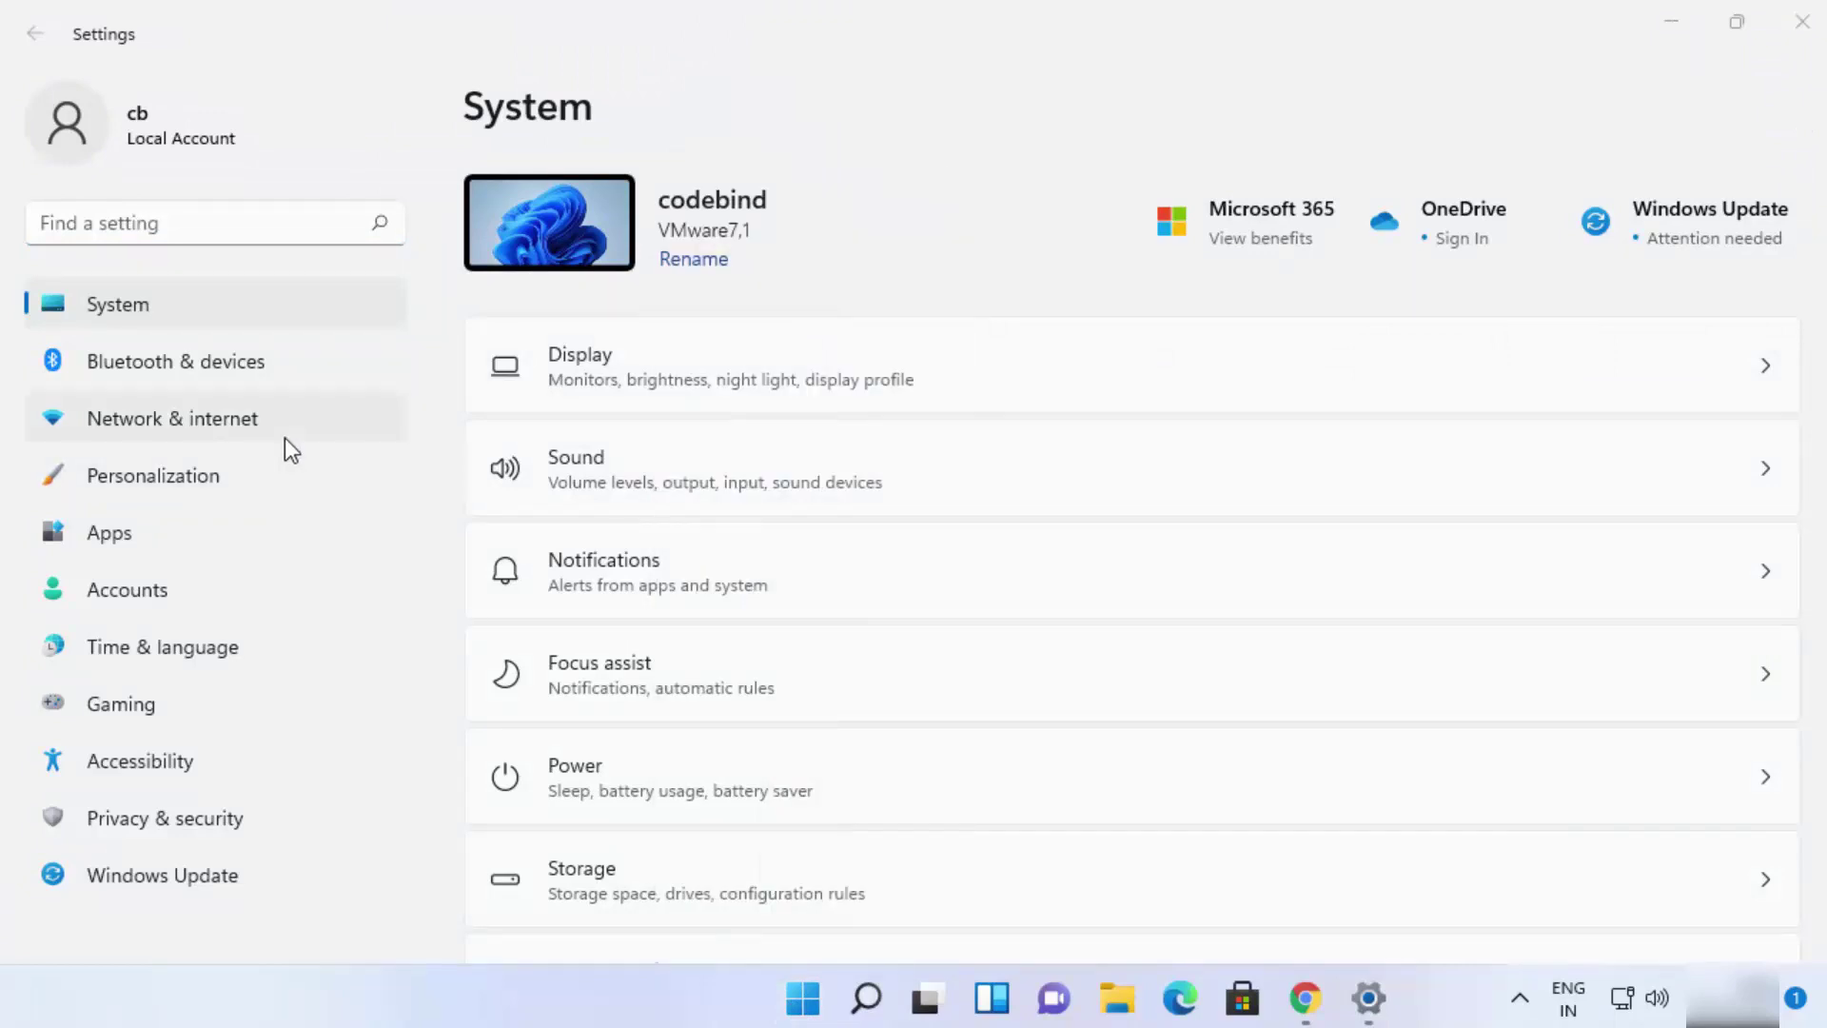
pyautogui.click(179, 436)
pyautogui.scroll(-2, 909, 523)
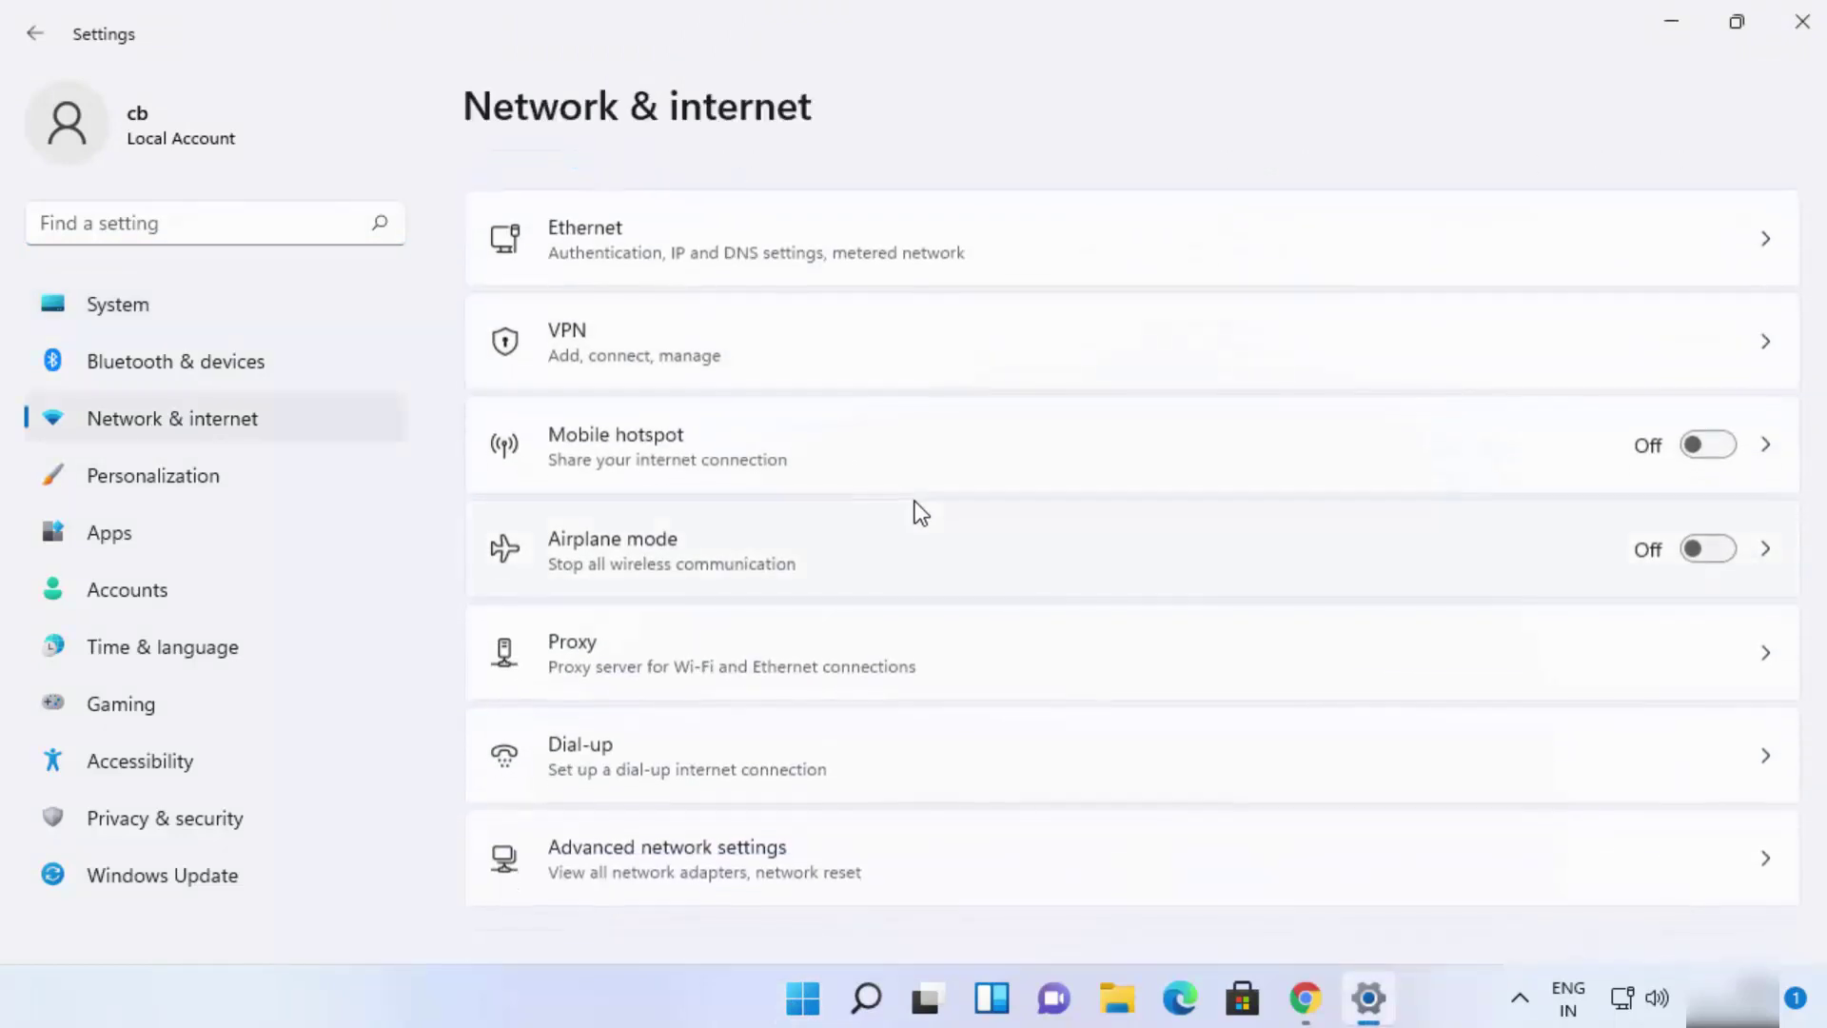
pyautogui.click(740, 855)
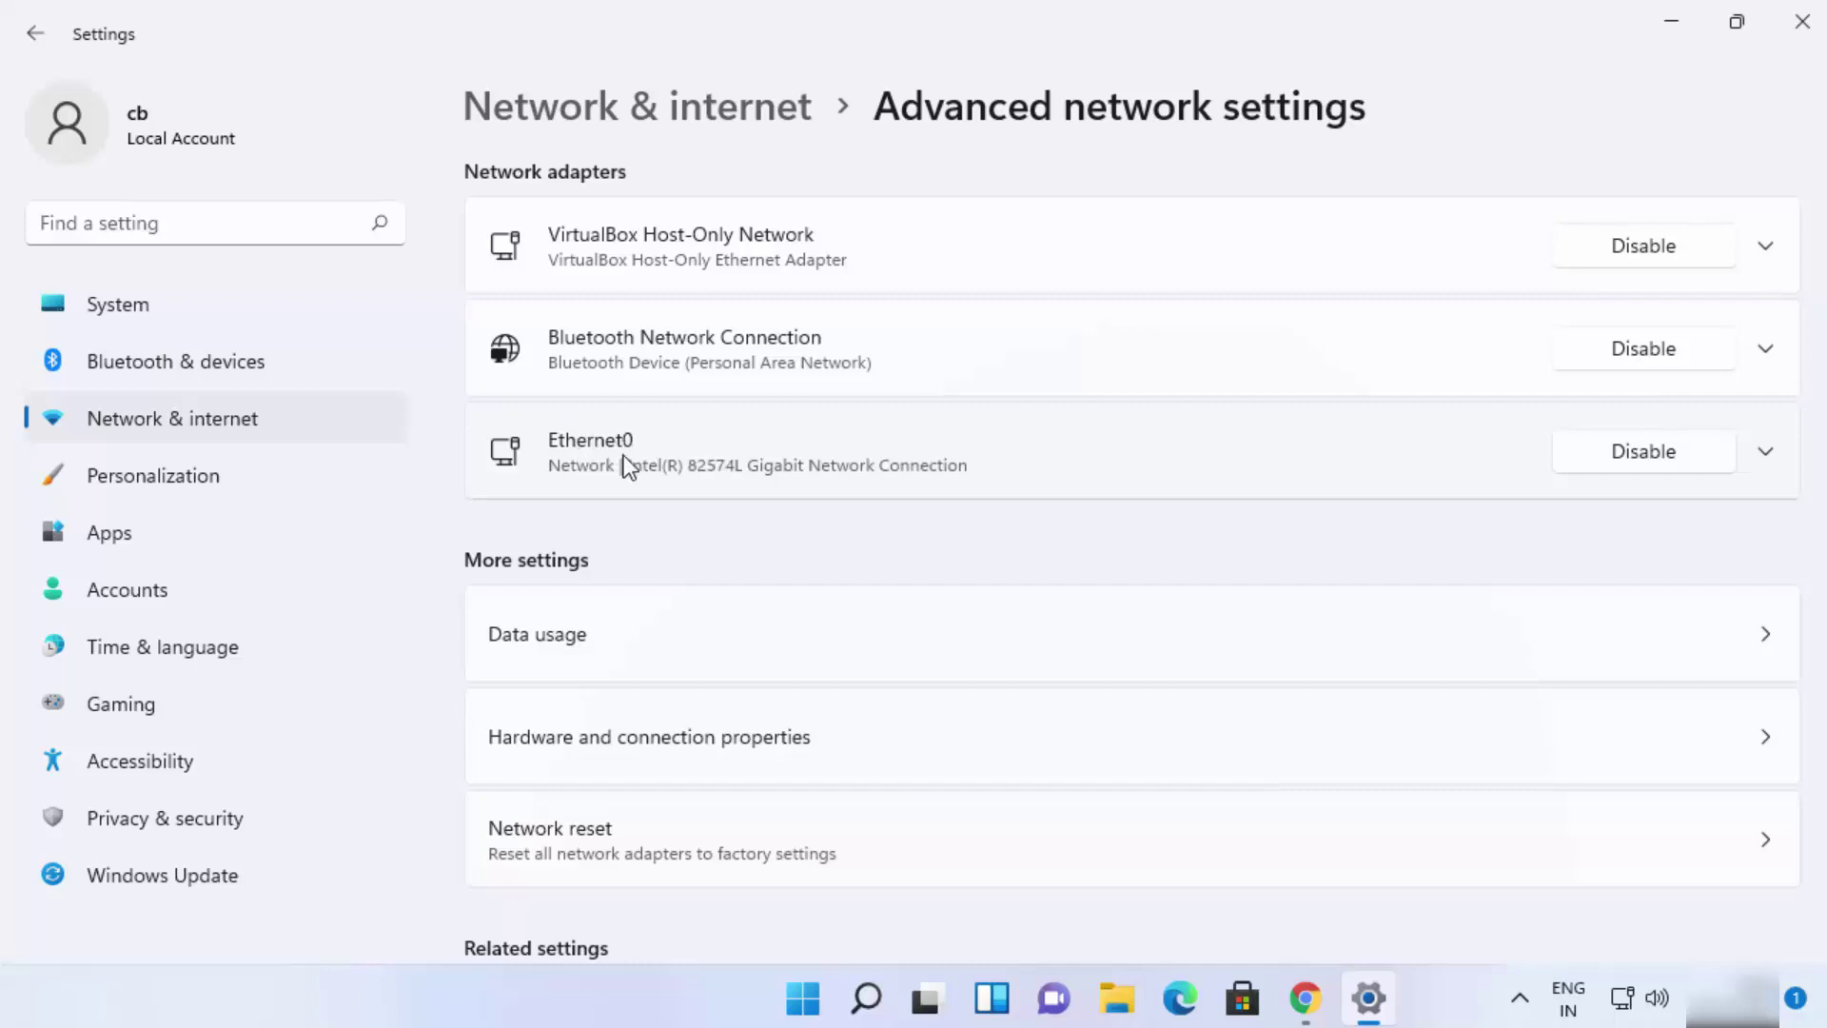
# Open Ethernet0's additional properties showing DNS 8.8.8.8 and start editing its DNS servers
pyautogui.click(724, 455)
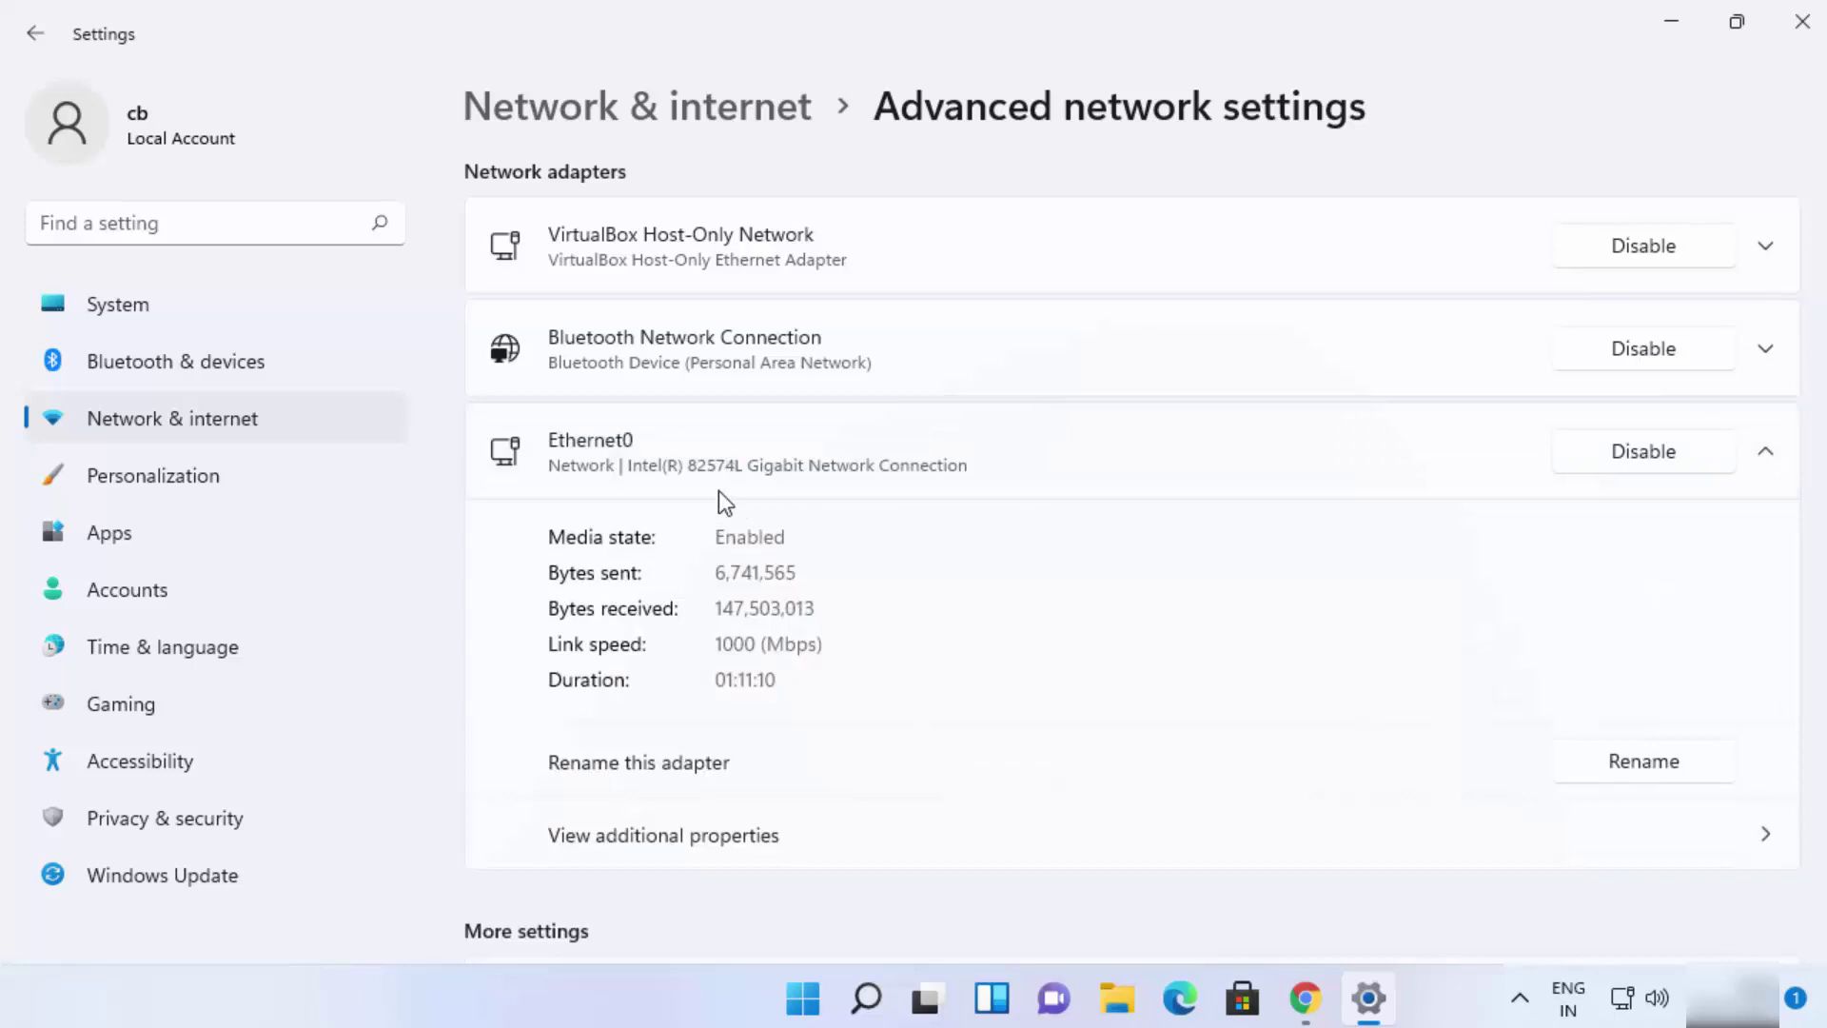
pyautogui.scroll(-2, 771, 561)
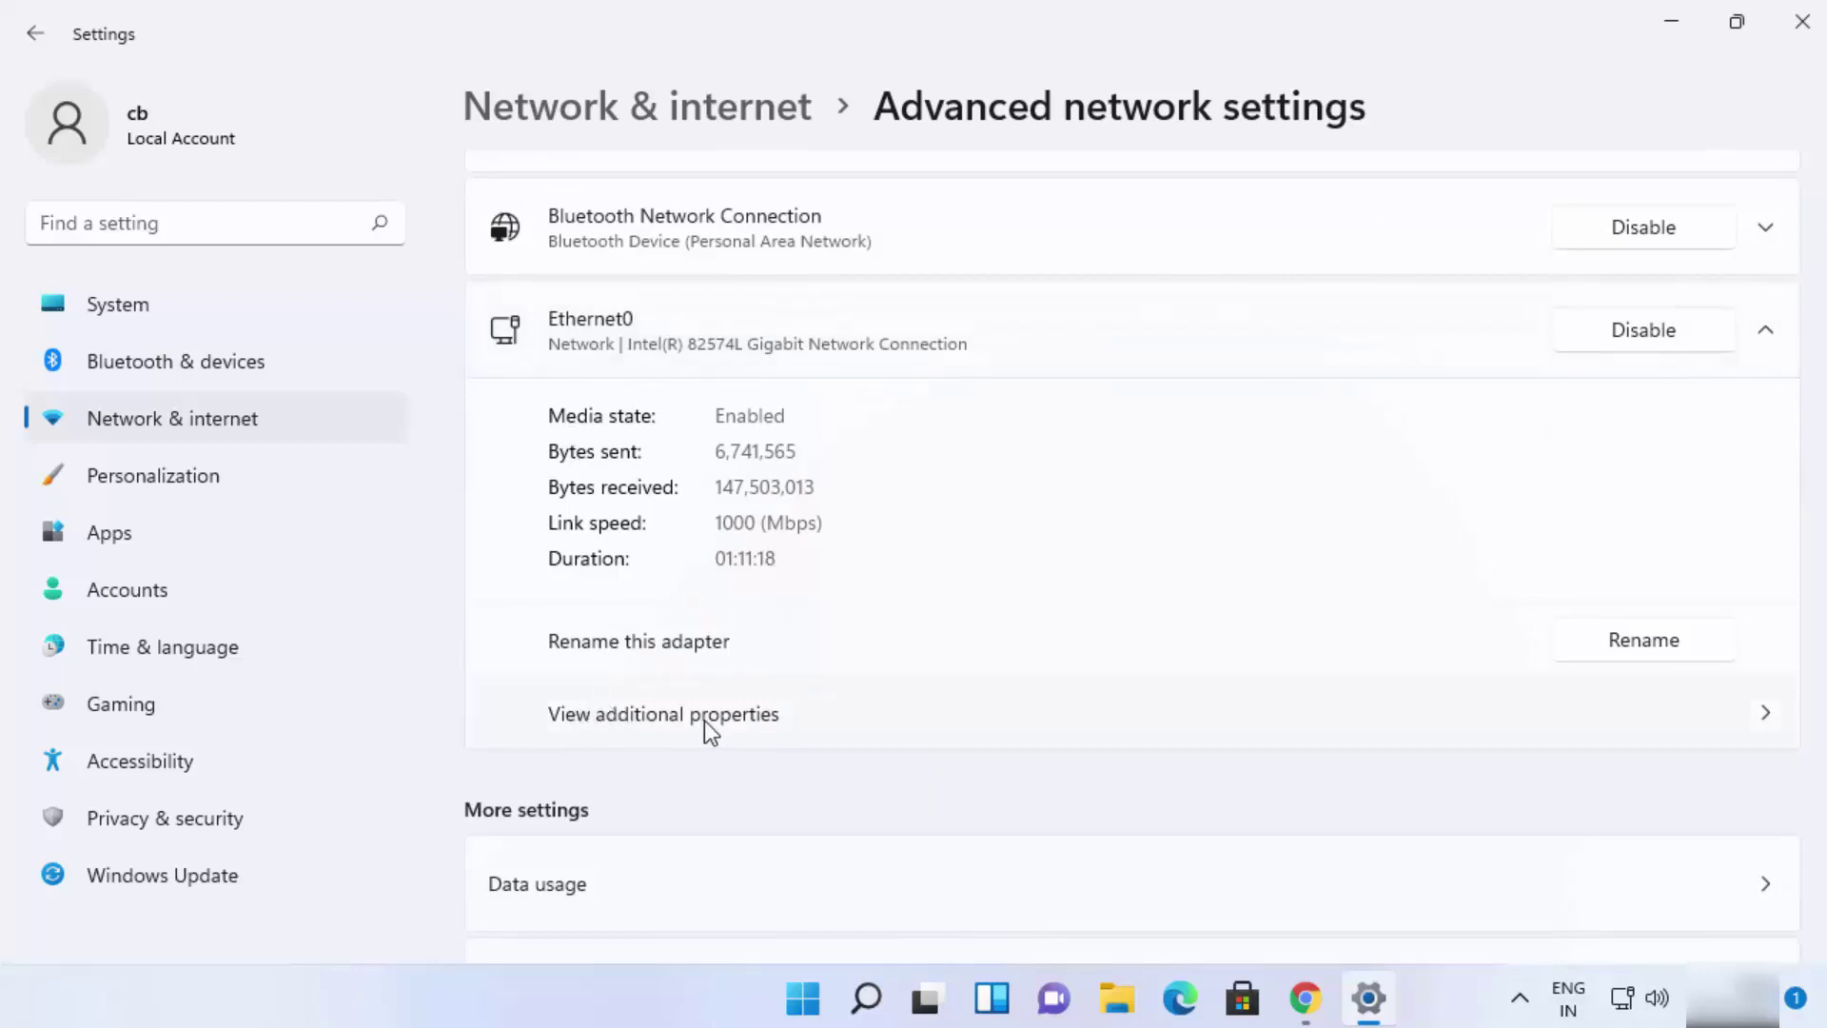
pyautogui.click(769, 715)
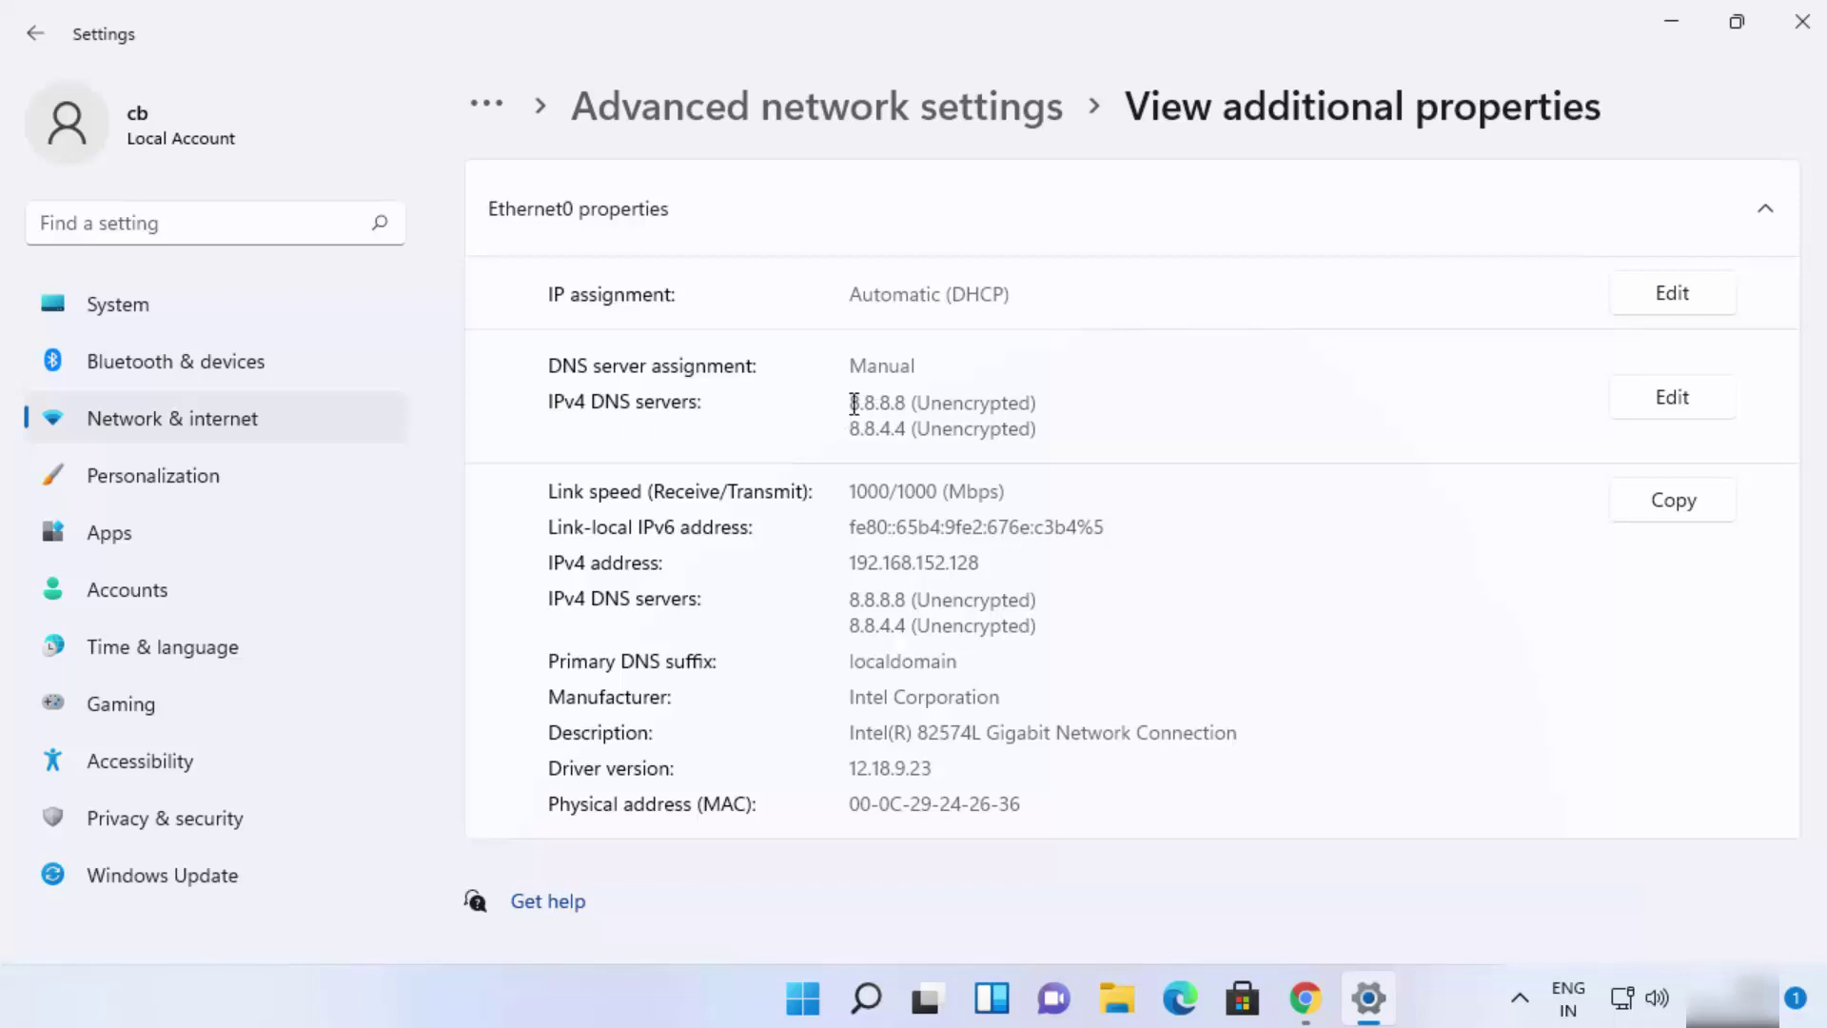
pyautogui.moveTo(854, 405); pyautogui.dragTo(906, 406)
pyautogui.click(1651, 409)
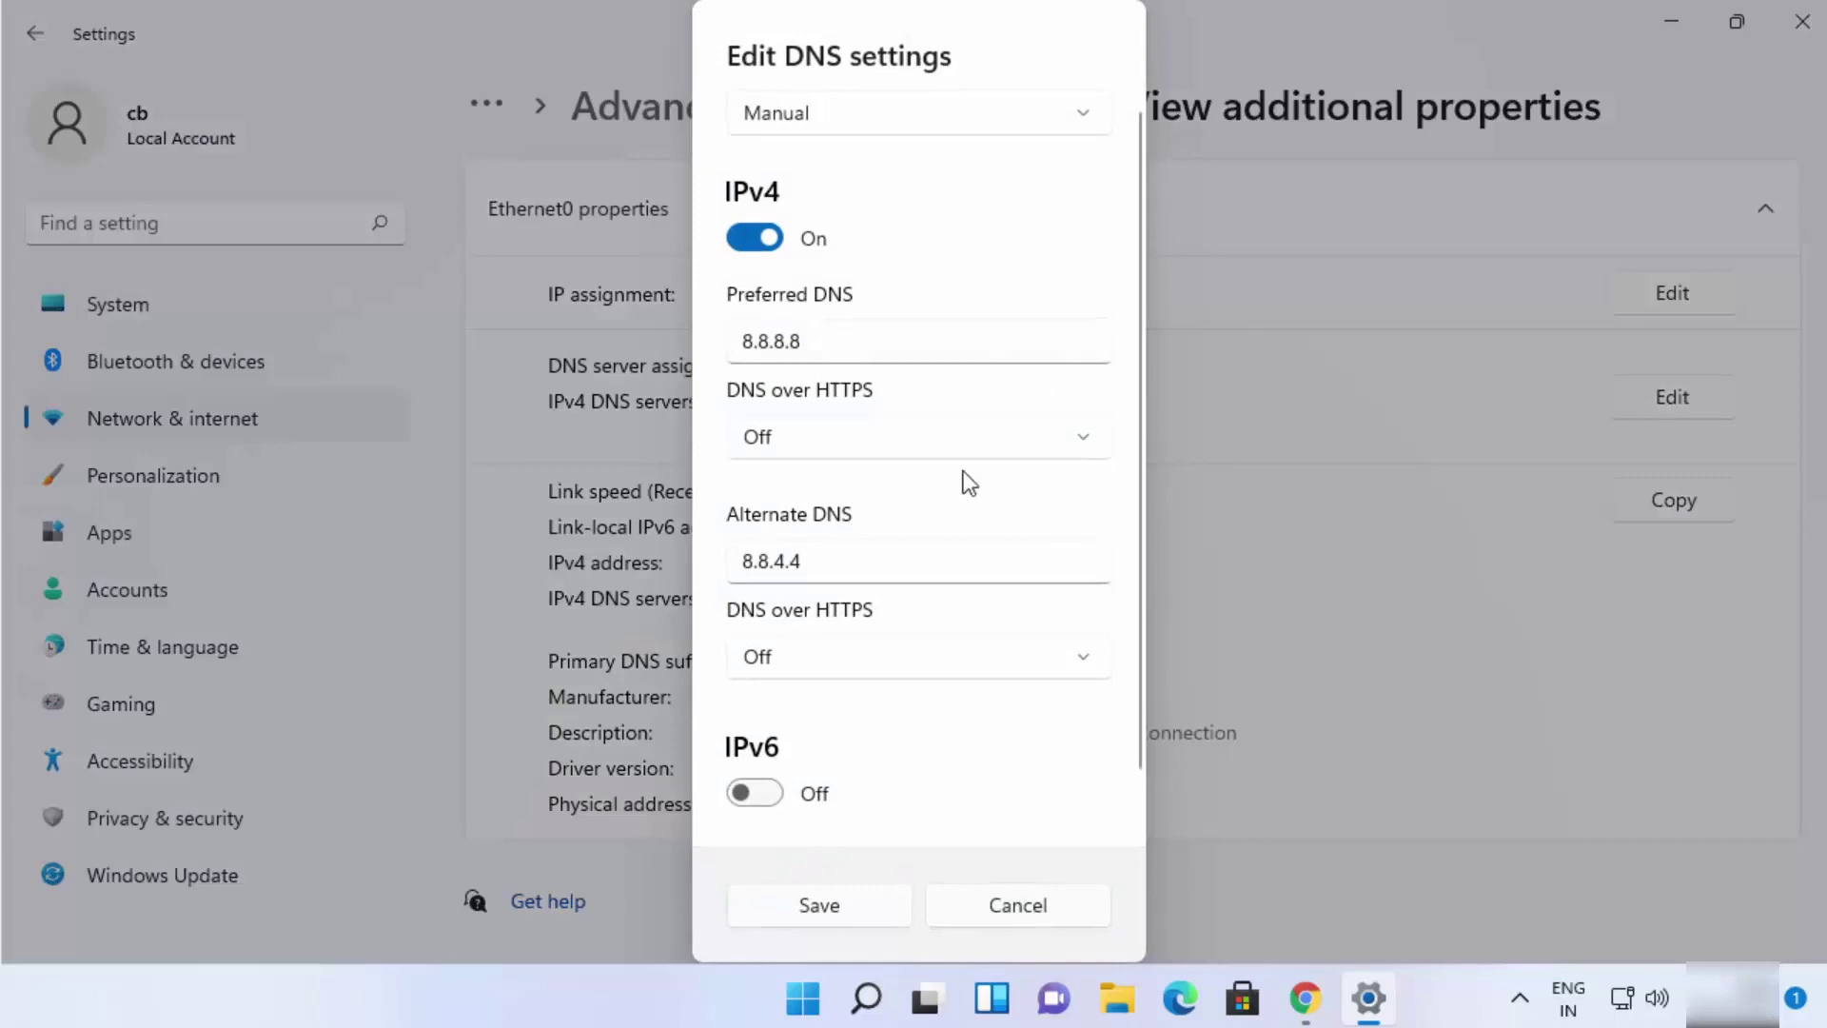
pyautogui.click(1303, 998)
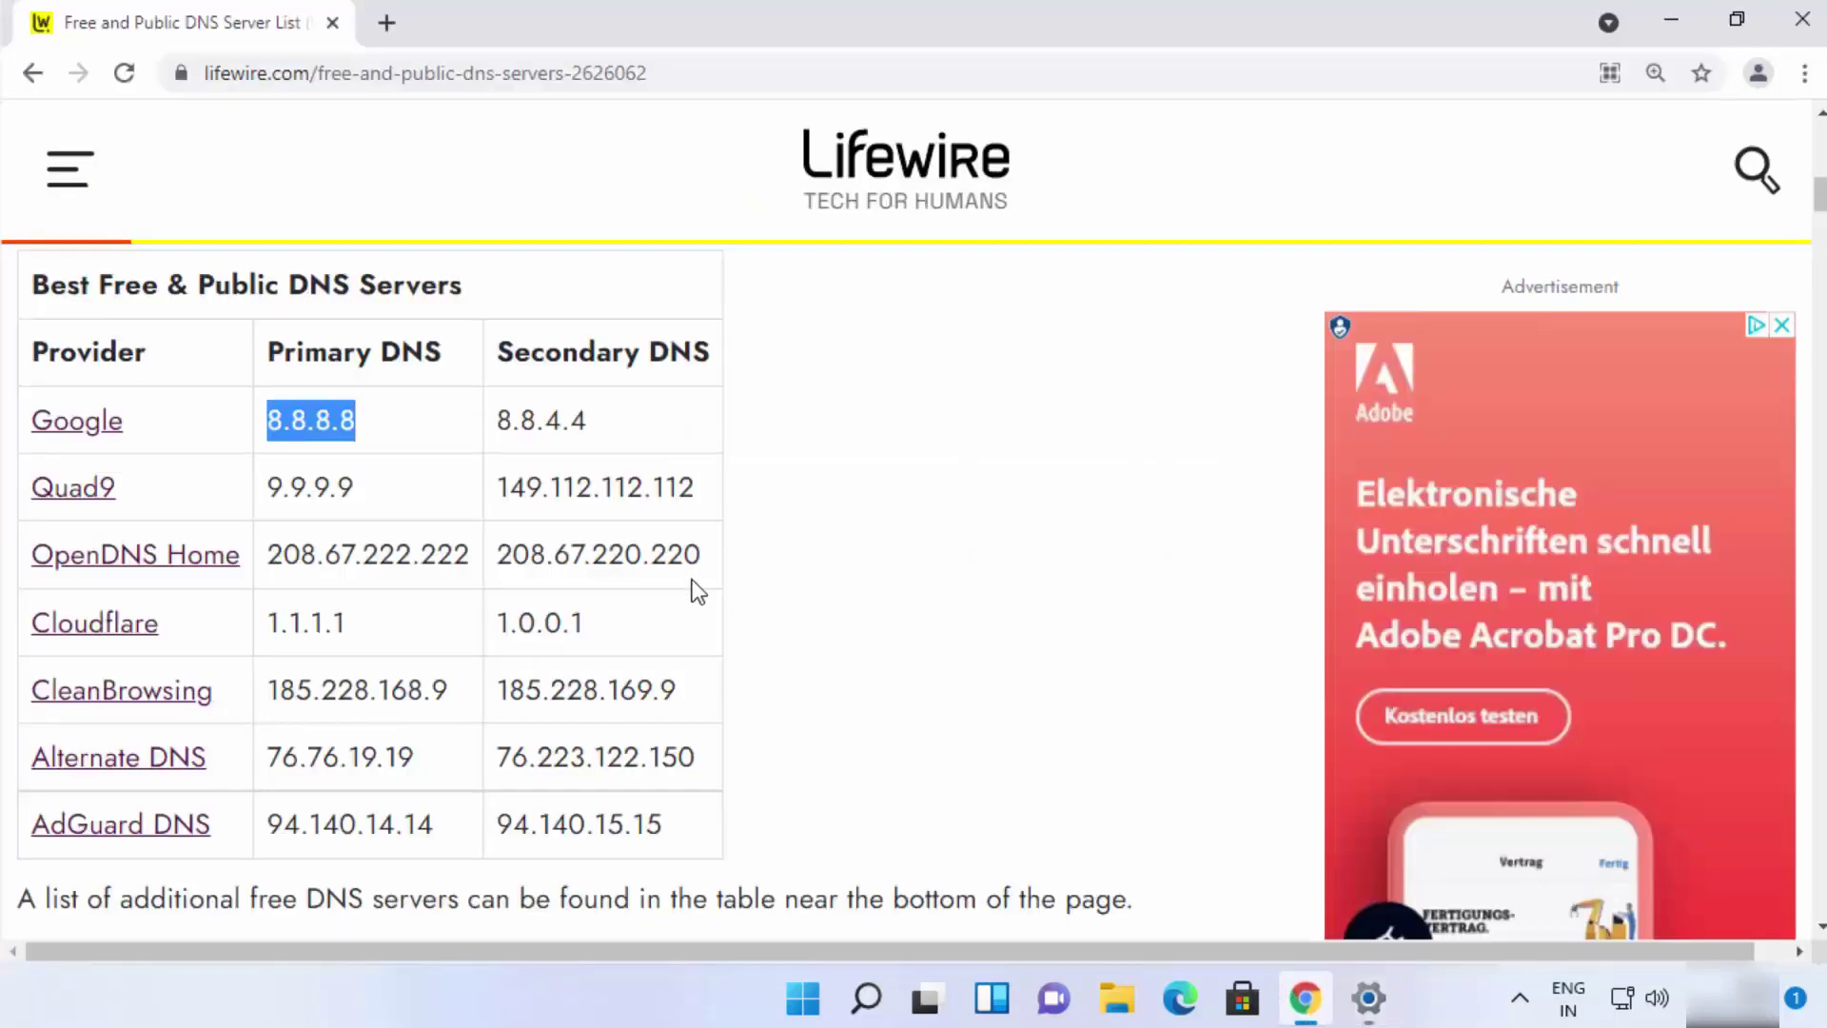
# Highlight Cloudflare's DNS addresses 1.1.1.1 and 1.0.0.1, then return to Edit DNS settings
pyautogui.moveTo(268, 622); pyautogui.dragTo(382, 631)
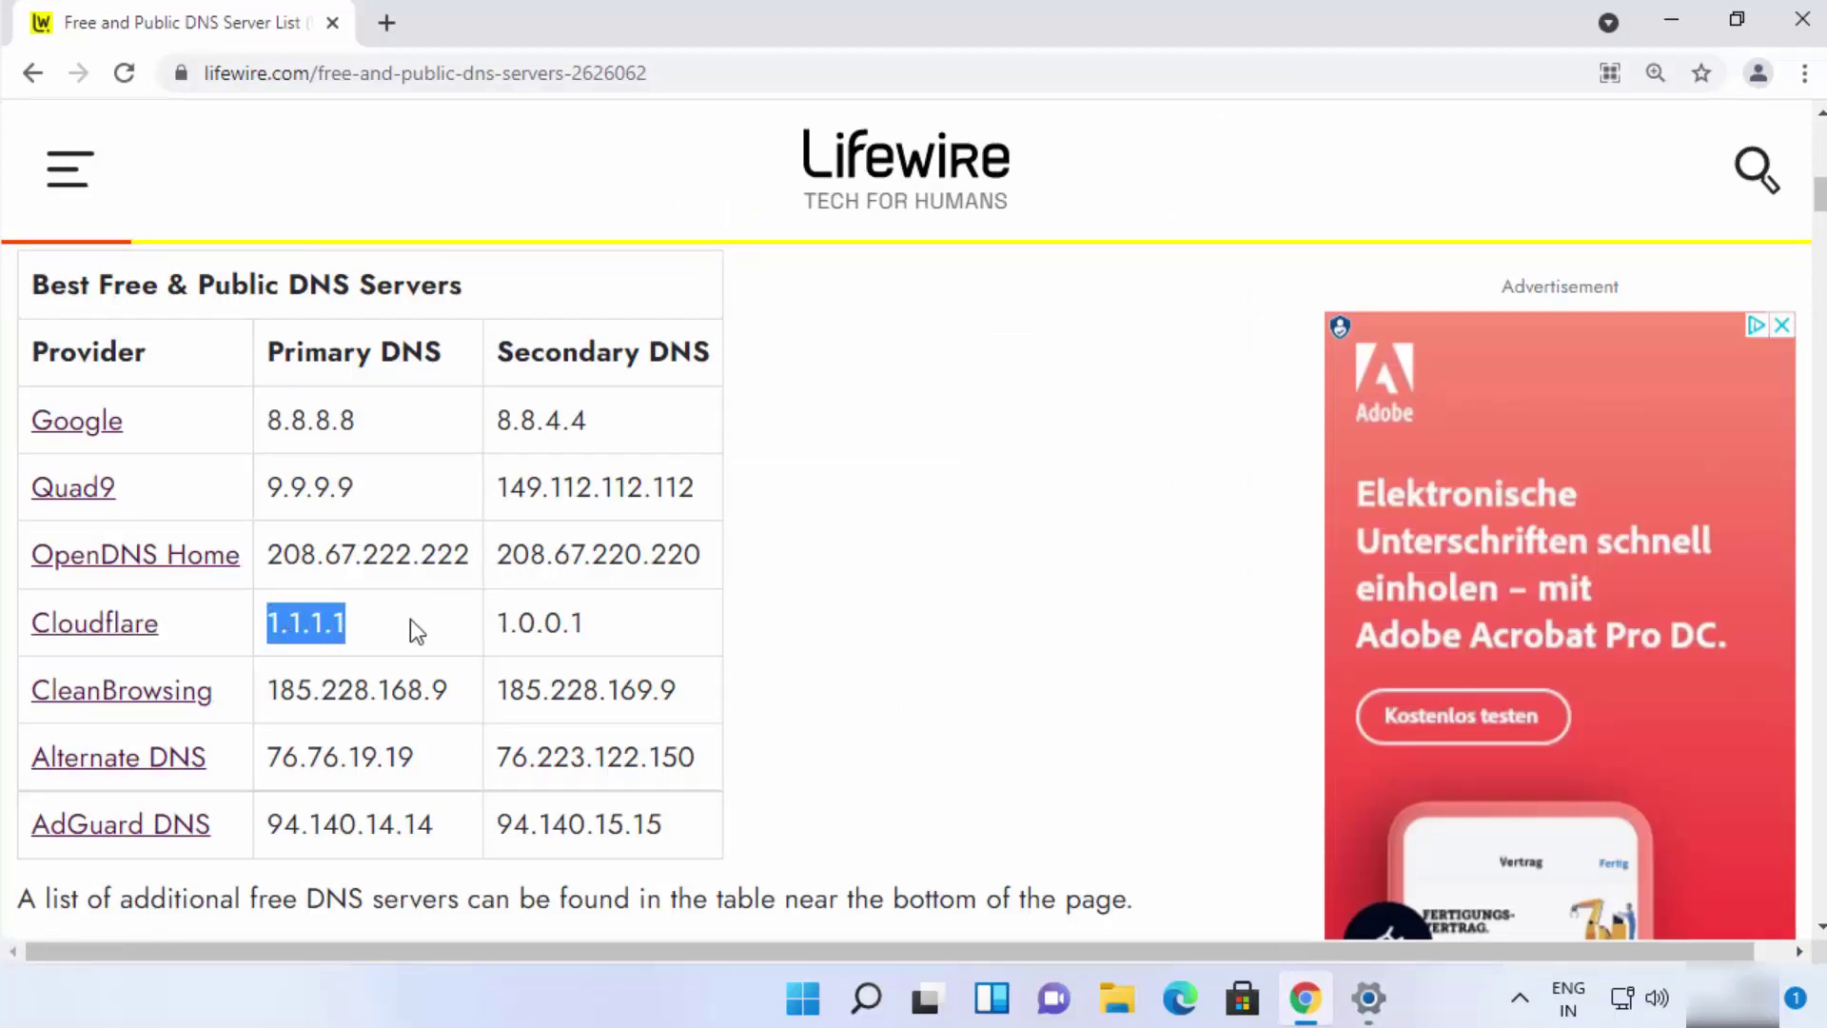
pyautogui.click(569, 625)
pyautogui.doubleClick(569, 624)
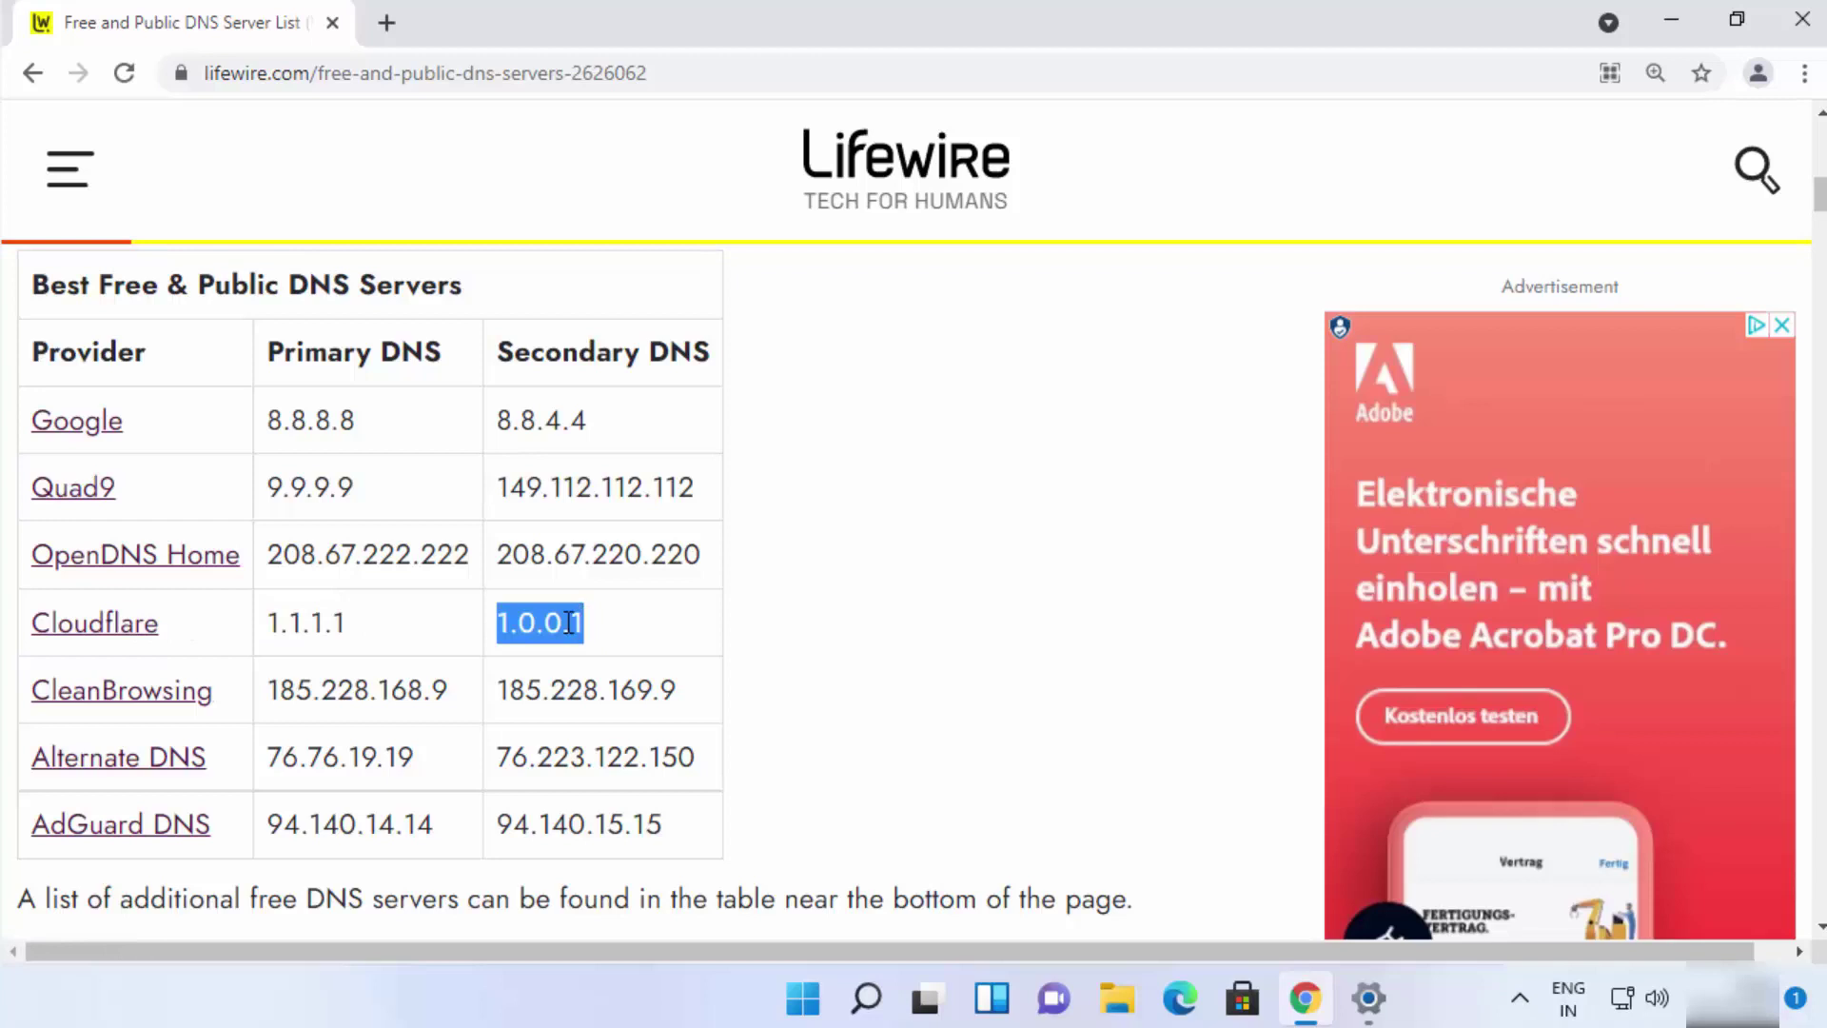
pyautogui.click(296, 636)
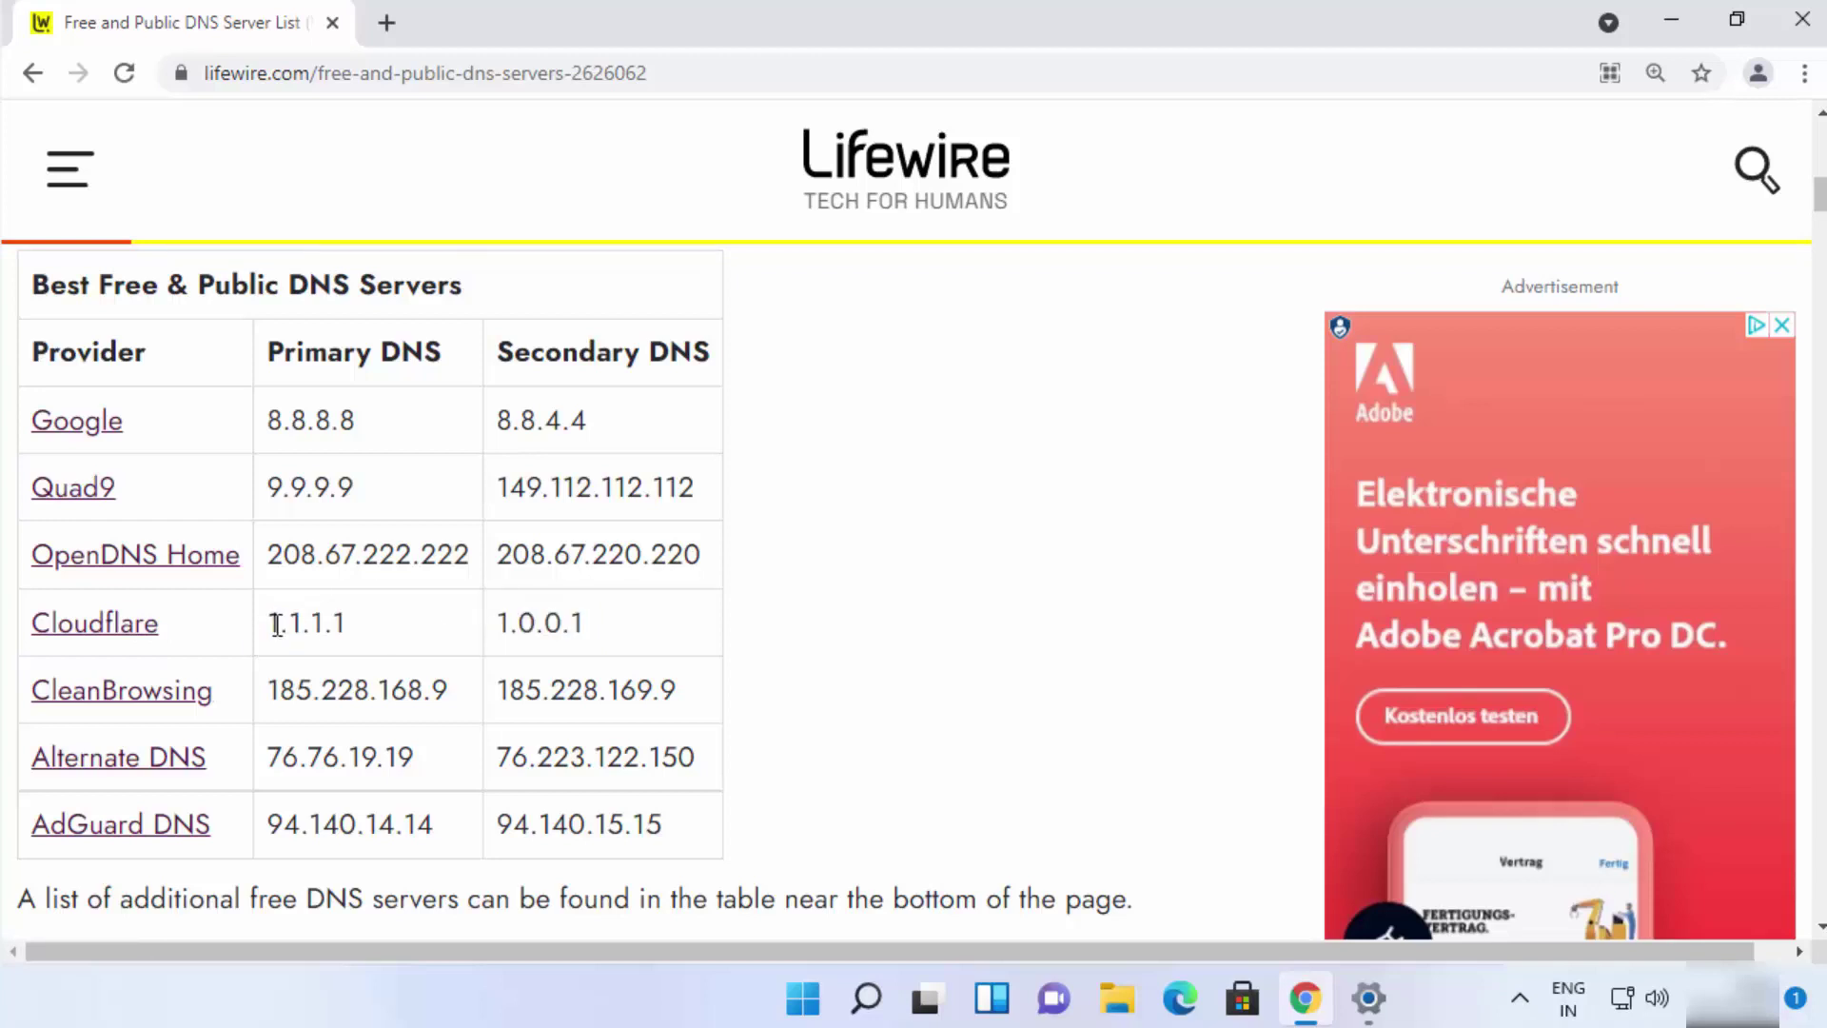
pyautogui.moveTo(271, 624); pyautogui.dragTo(344, 623)
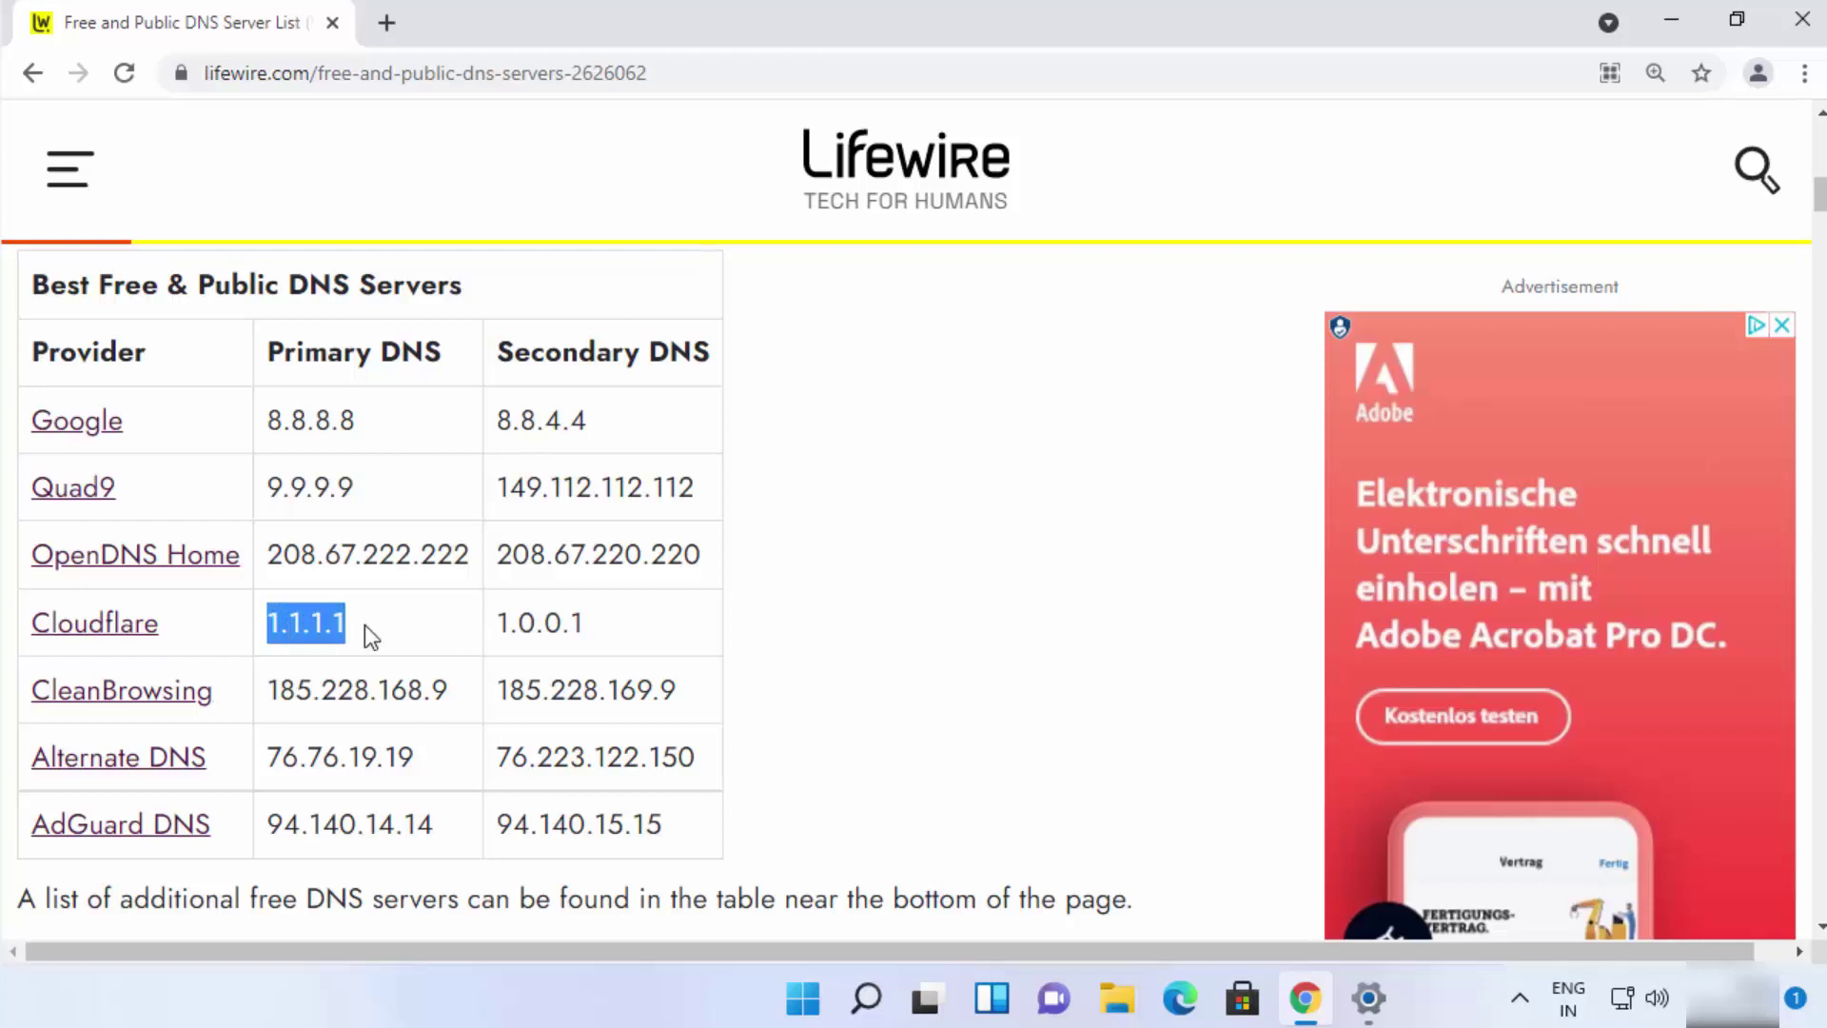
pyautogui.click(506, 624)
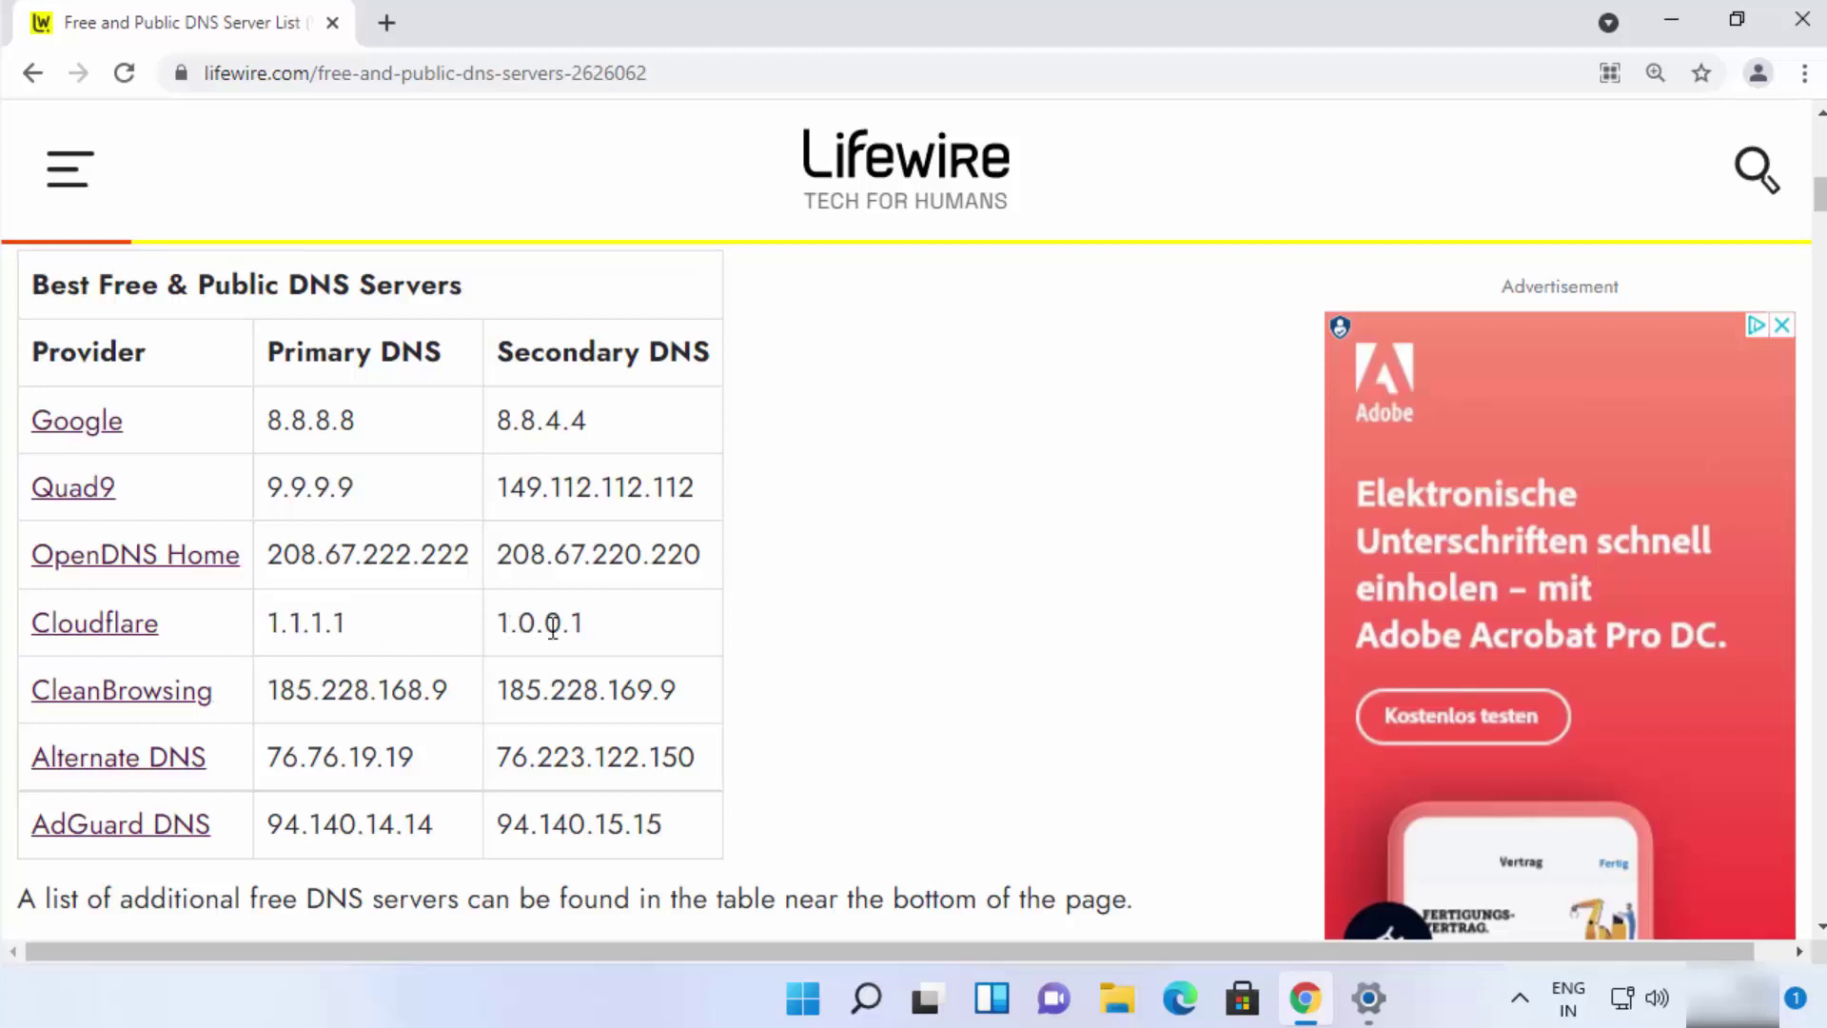
pyautogui.click(1368, 997)
pyautogui.click(819, 346)
# Replace the DNS servers with preferred 1.1.1.1 and alternate 1.0.0.1, and save
pyautogui.hotkey('ctrl', 'a')
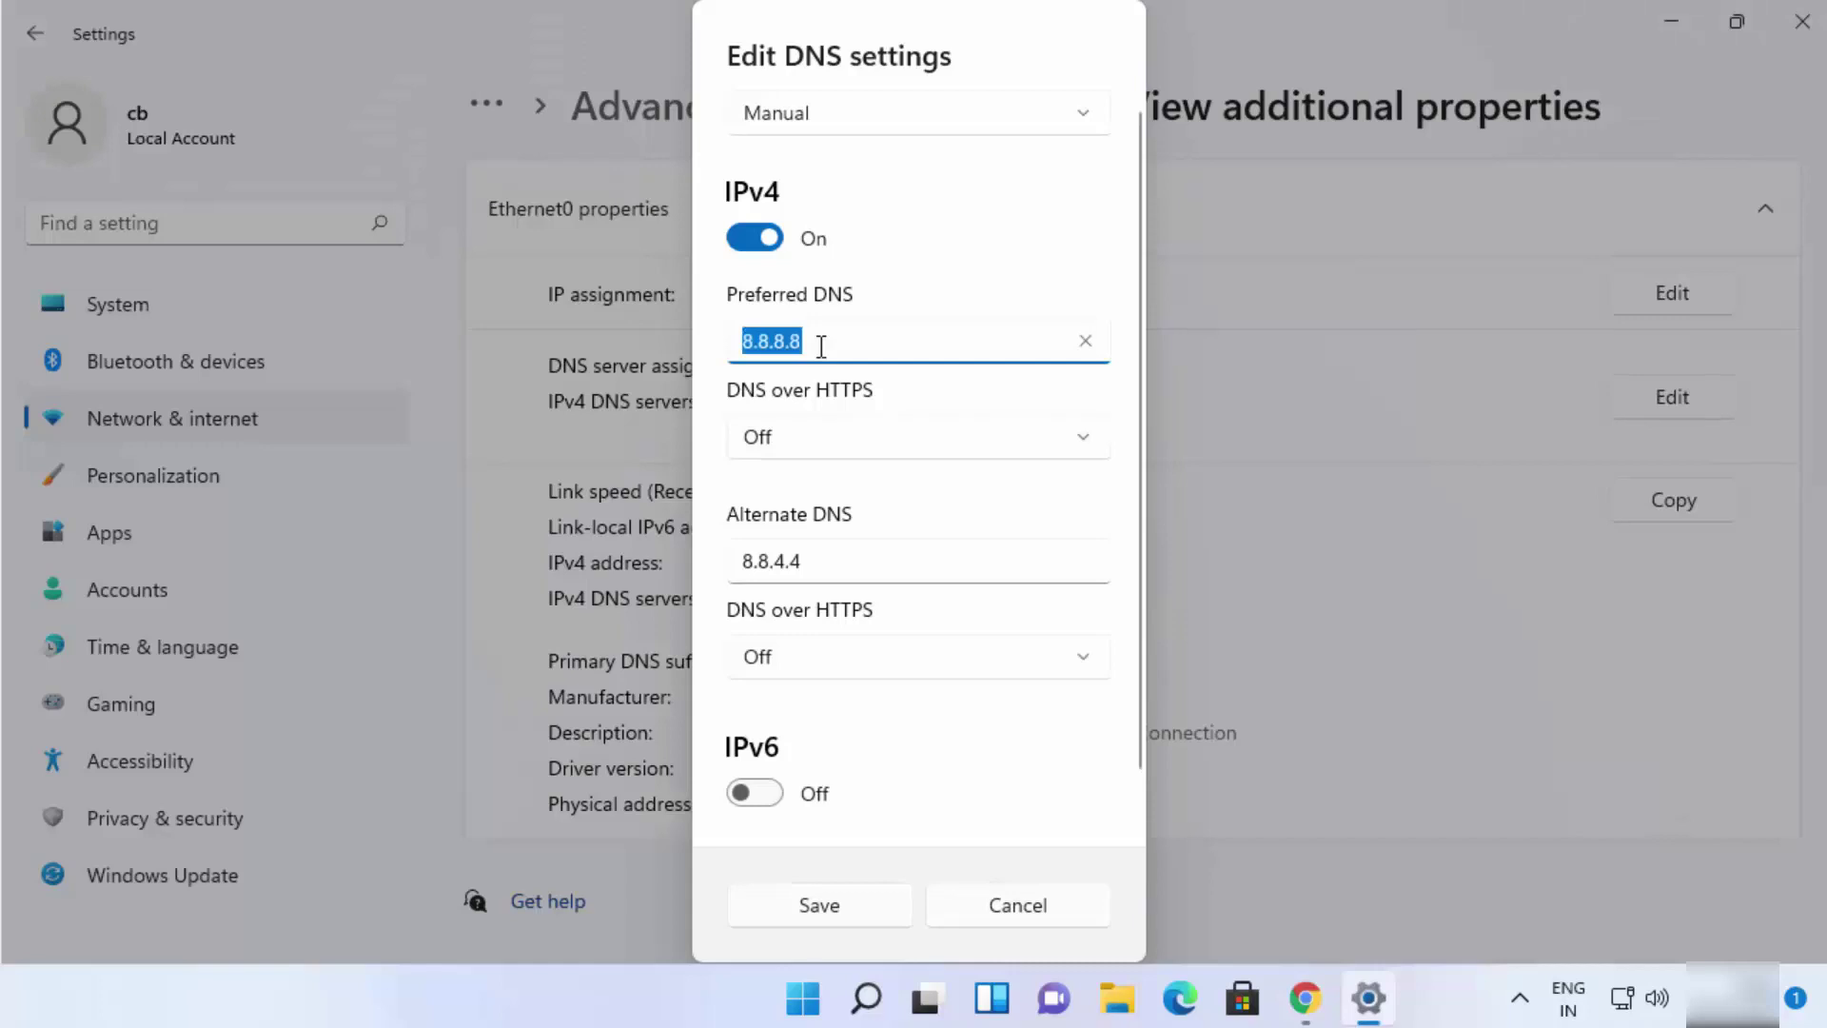
pyautogui.write('1.1.1.1')
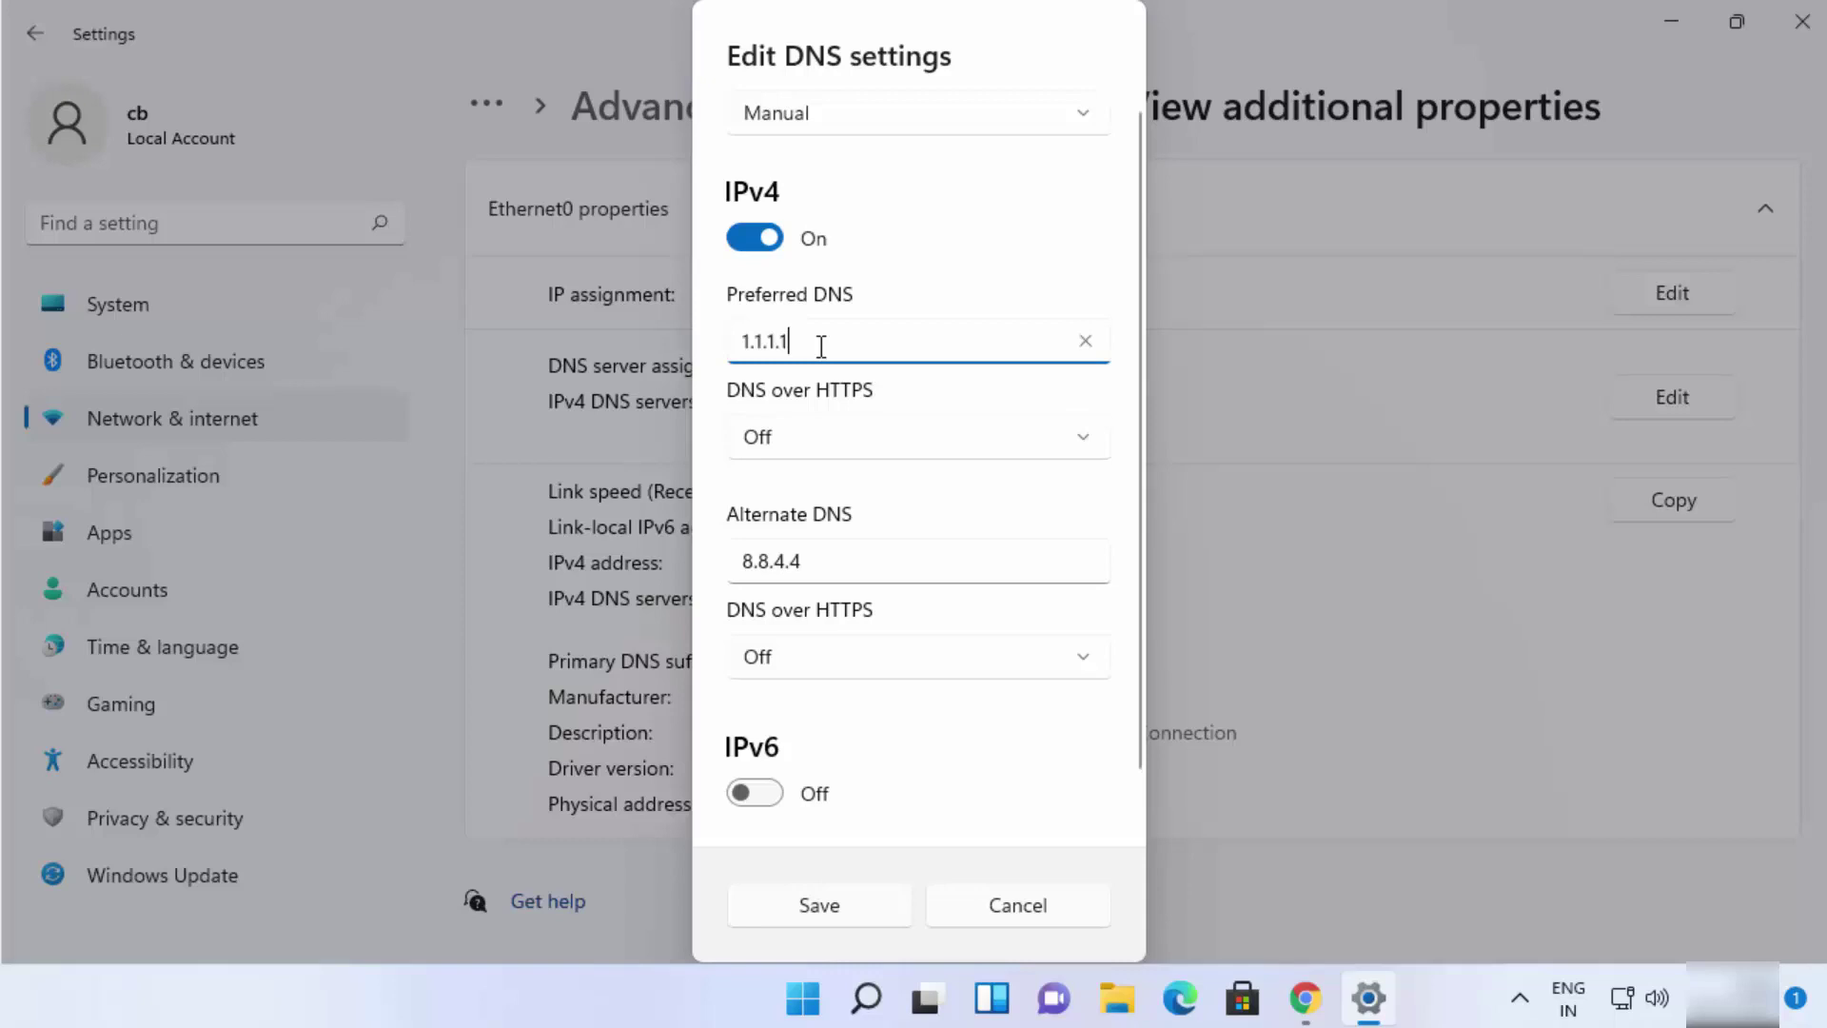
pyautogui.click(848, 557)
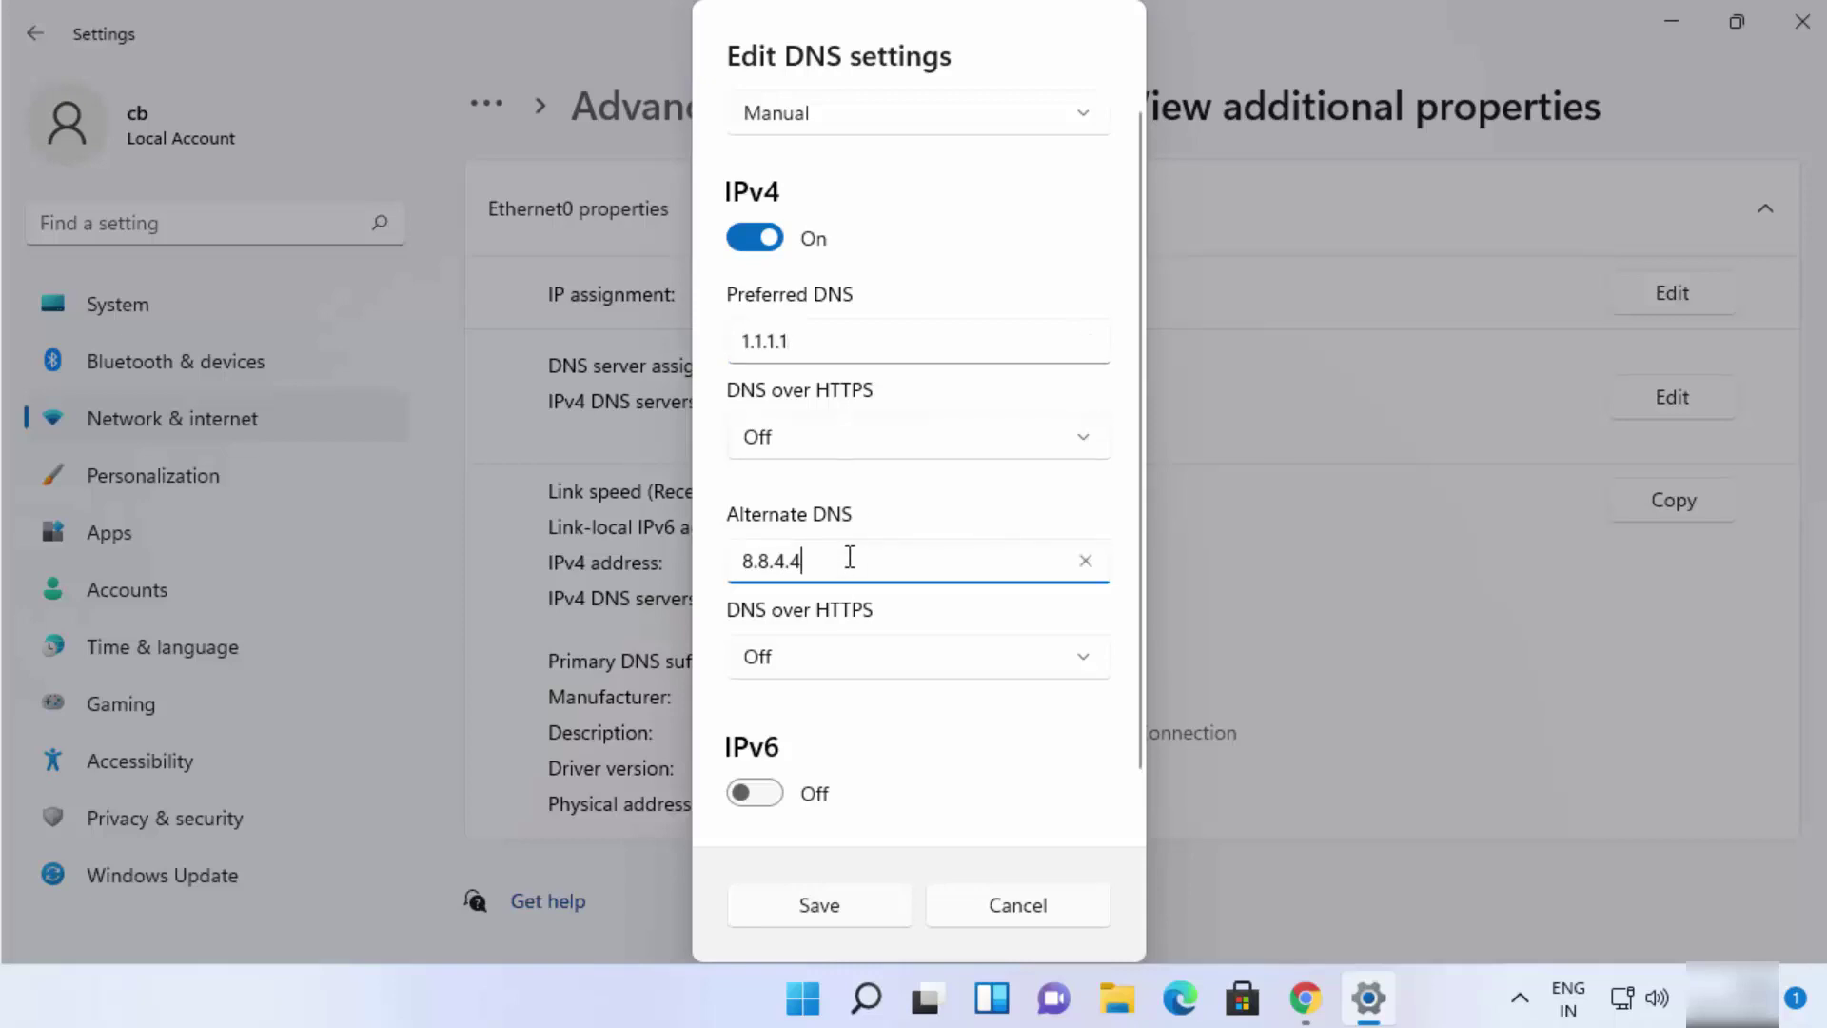
pyautogui.hotkey('ctrl', 'a')
pyautogui.write('1.0.0.1')
pyautogui.click(875, 919)
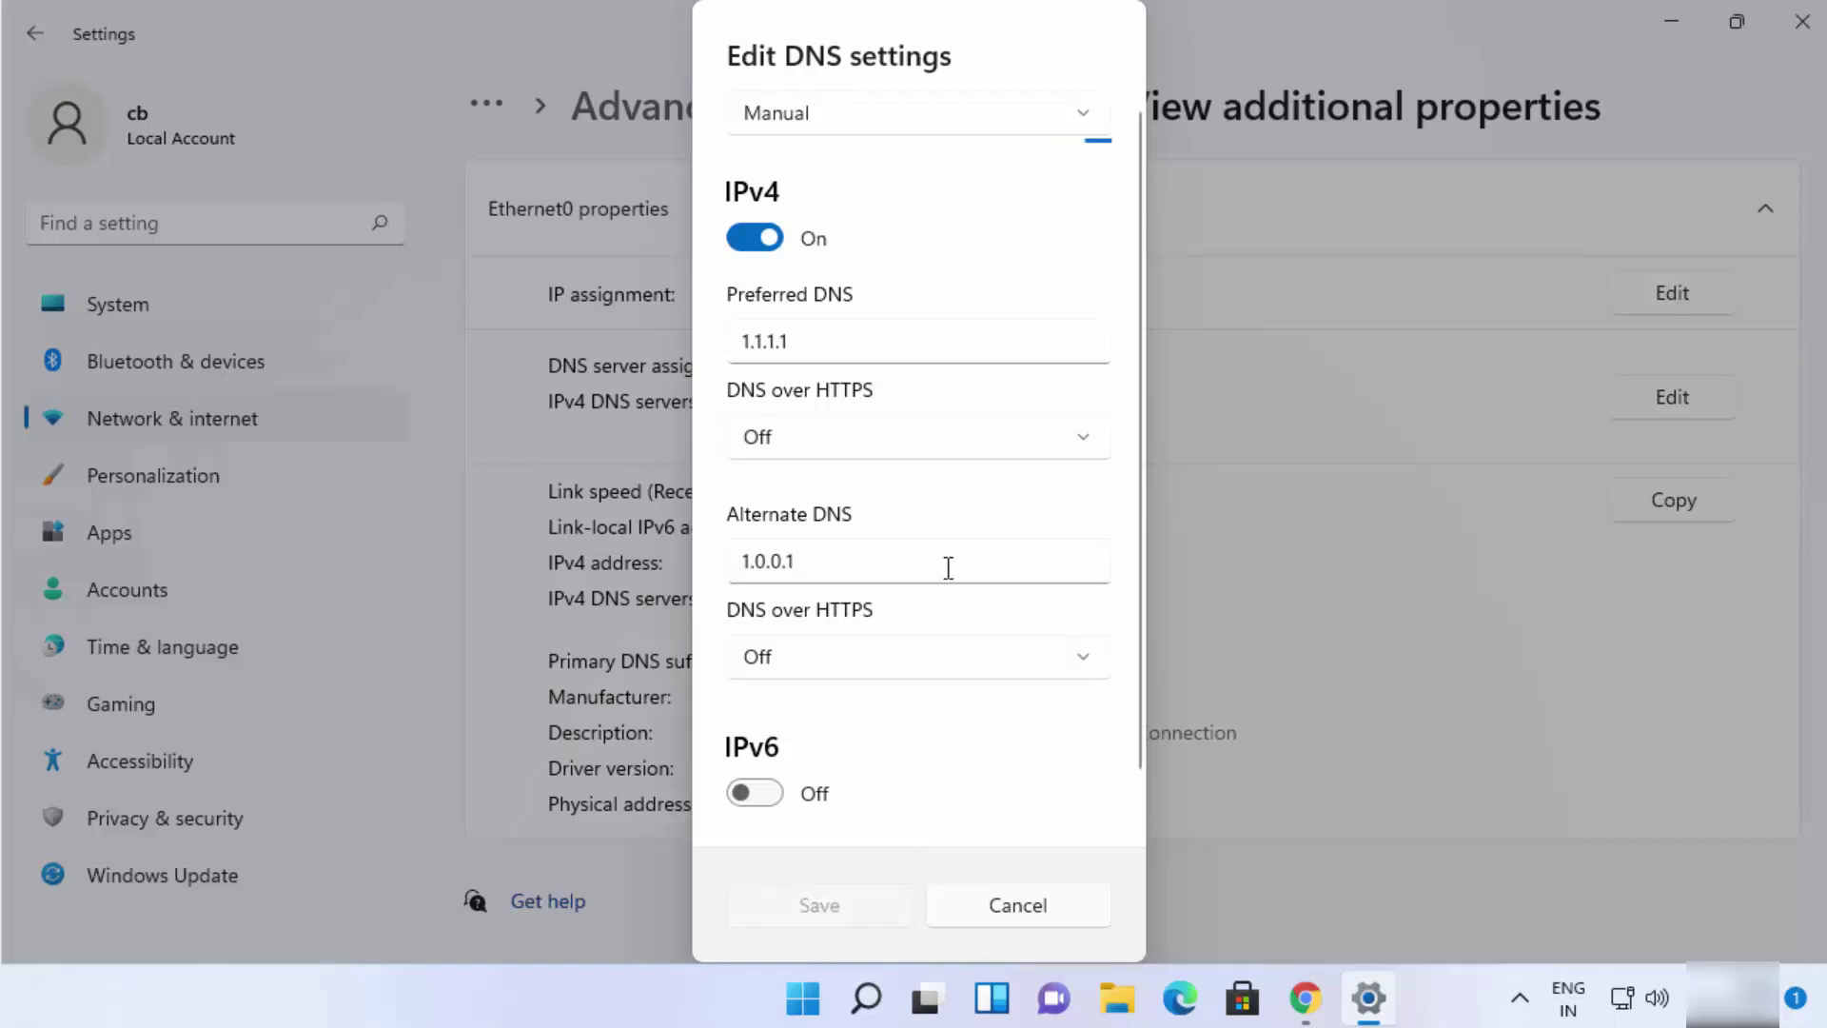